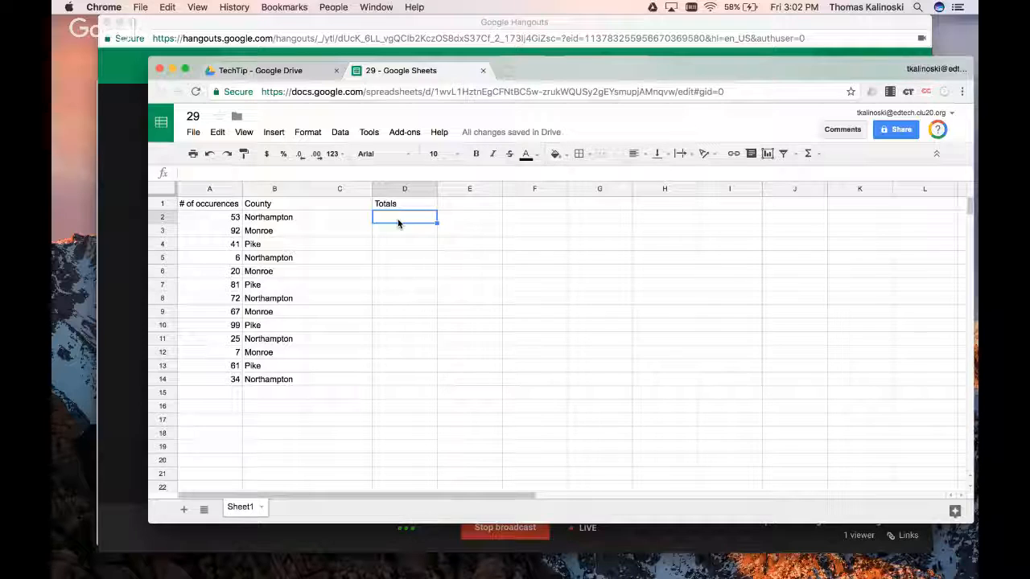
In D2, enter a UNIQUE formula over the county names in B2:B14
type("=uni")
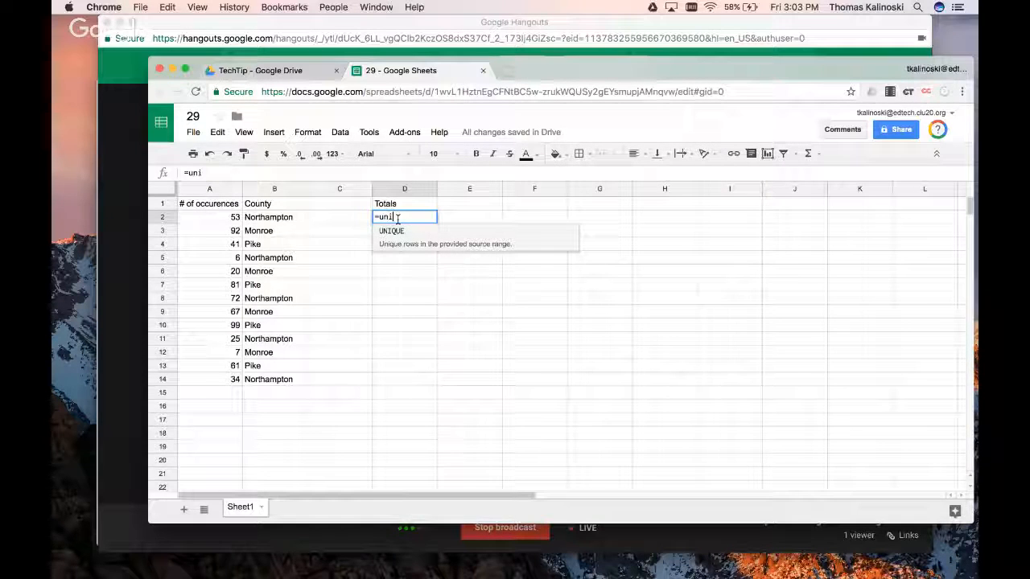
left_click(427, 245)
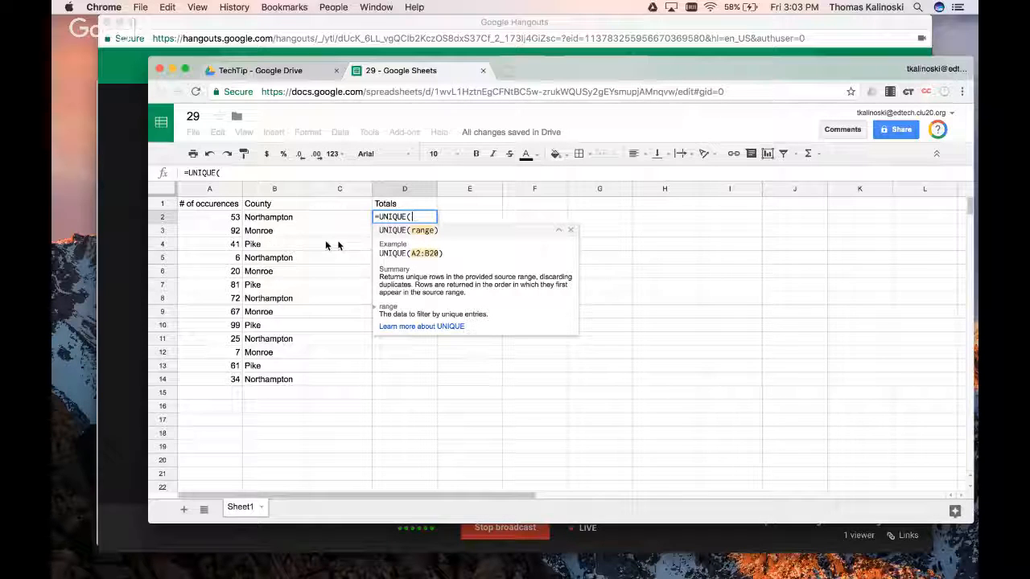
left_click(270, 219)
left_click_drag(269, 219, 271, 386)
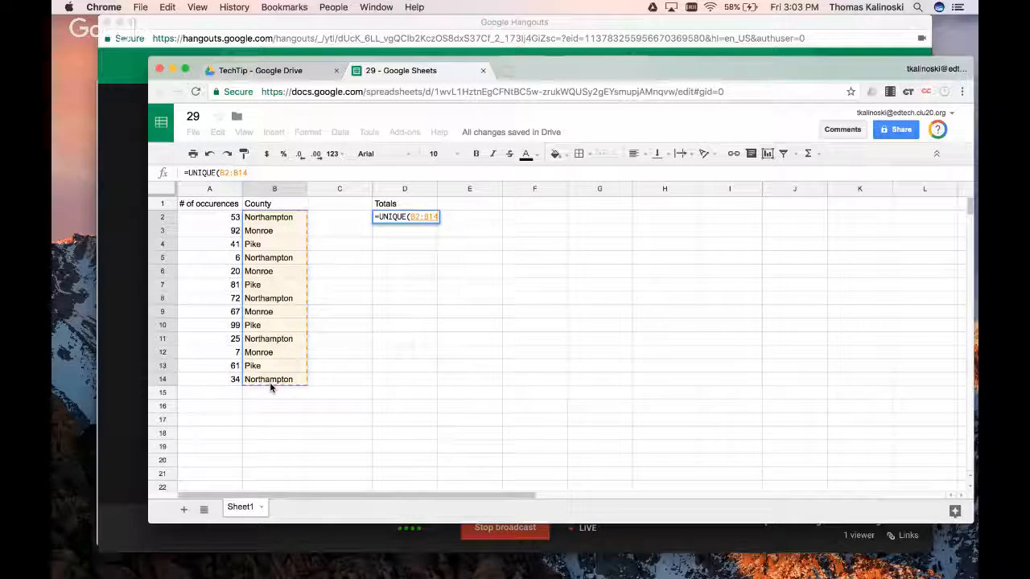
key("Return")
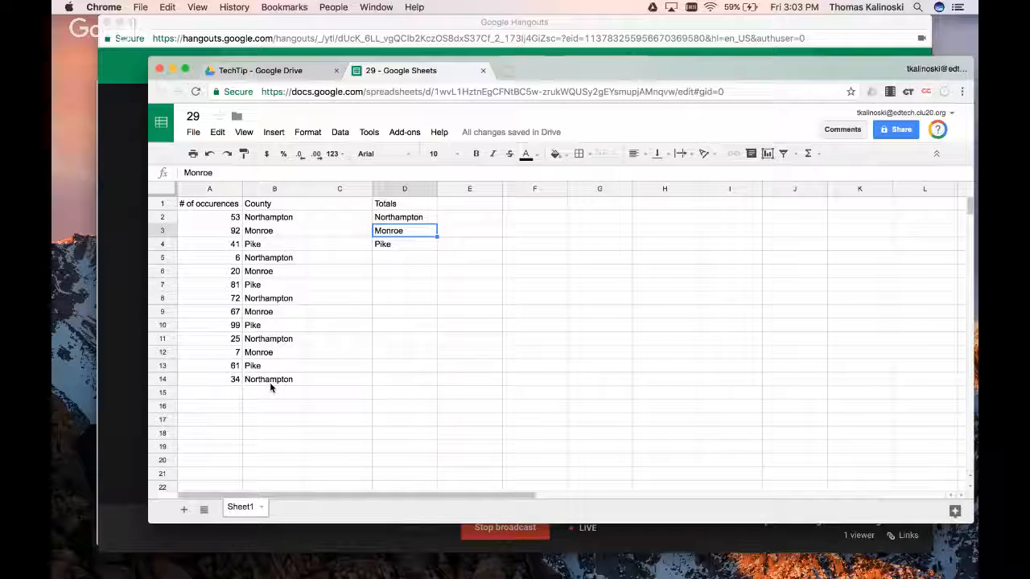
In E2, enter =SUMIF(B2:B14,D2,A2:A14) to total the occurrences for Northampton
left_click(468, 218)
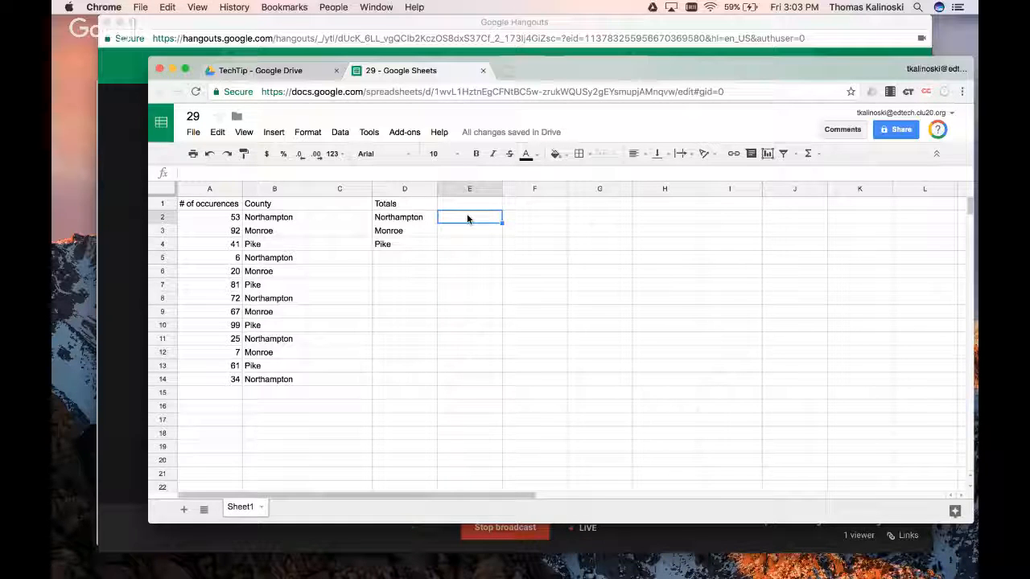
type("=")
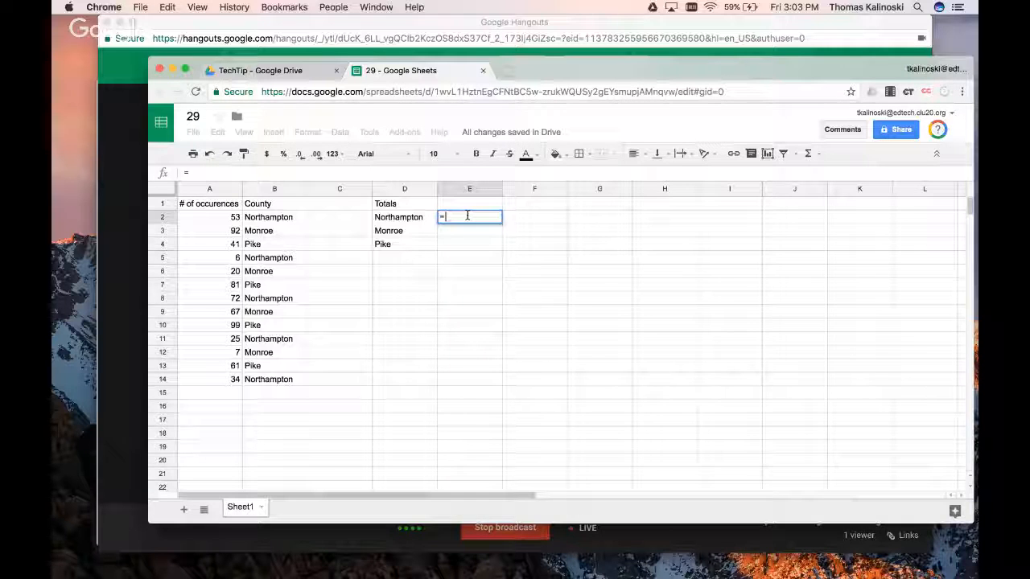
type("s")
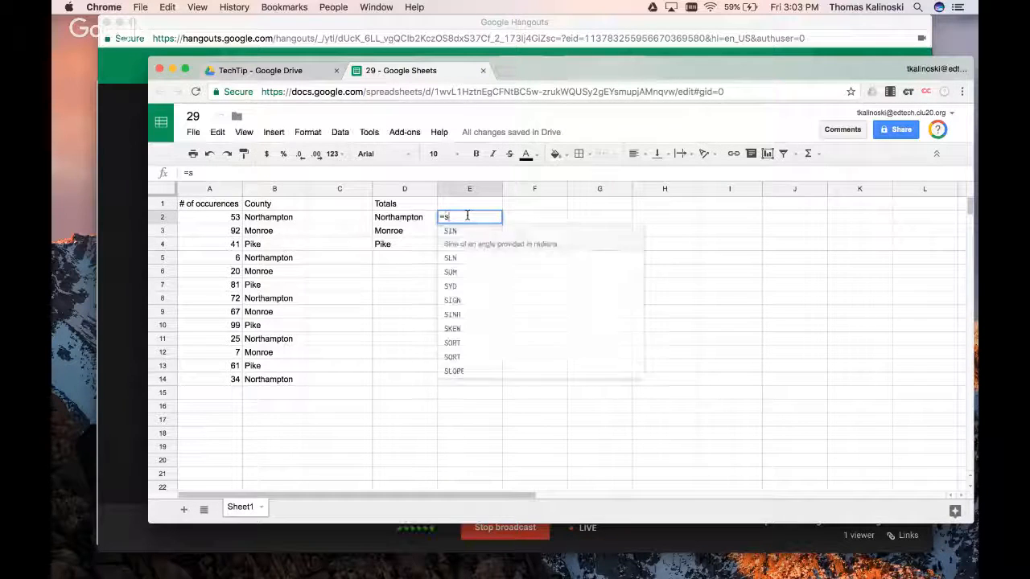
type("um")
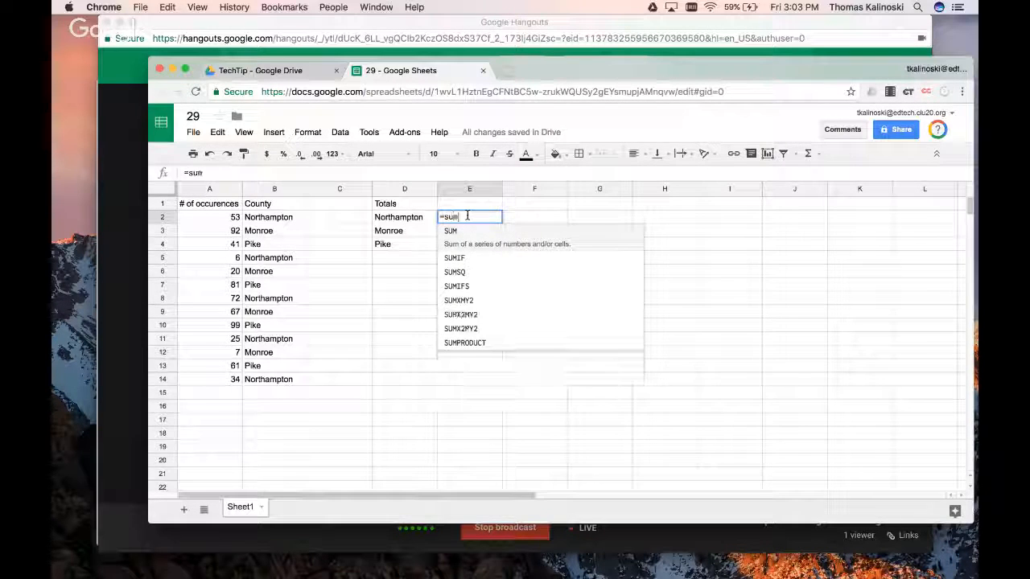
left_click(492, 263)
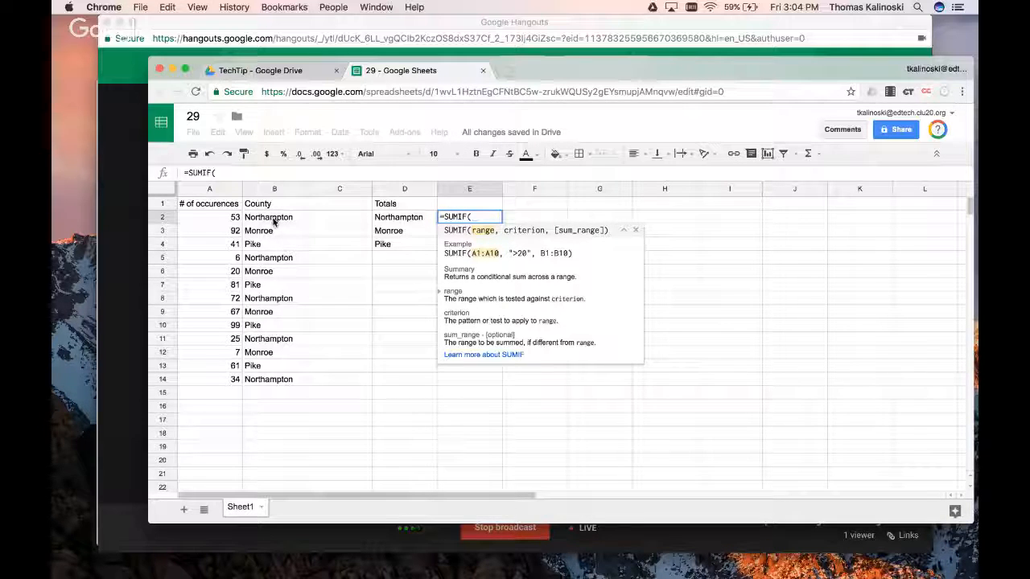
left_click_drag(271, 217, 272, 385)
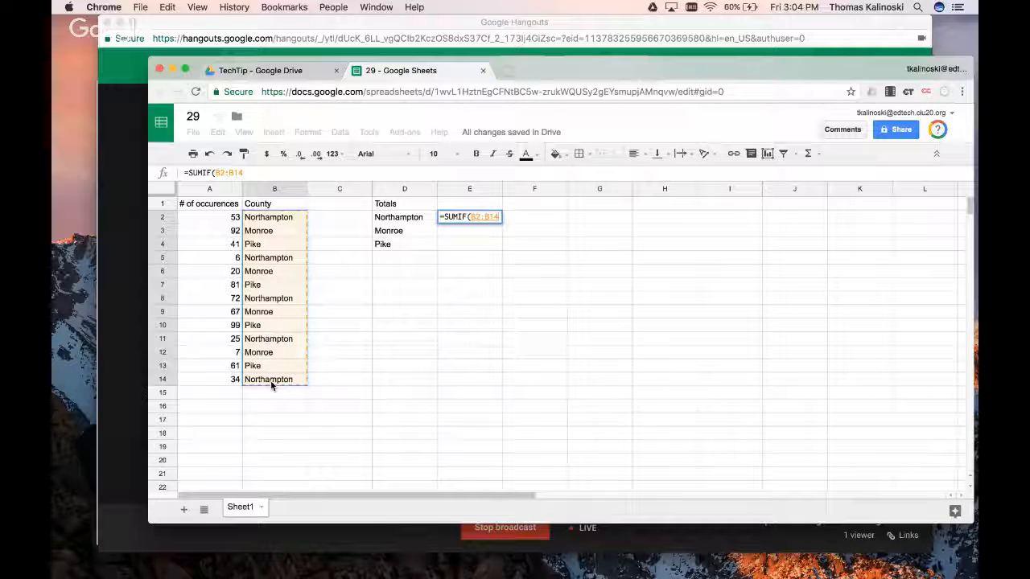
type(",")
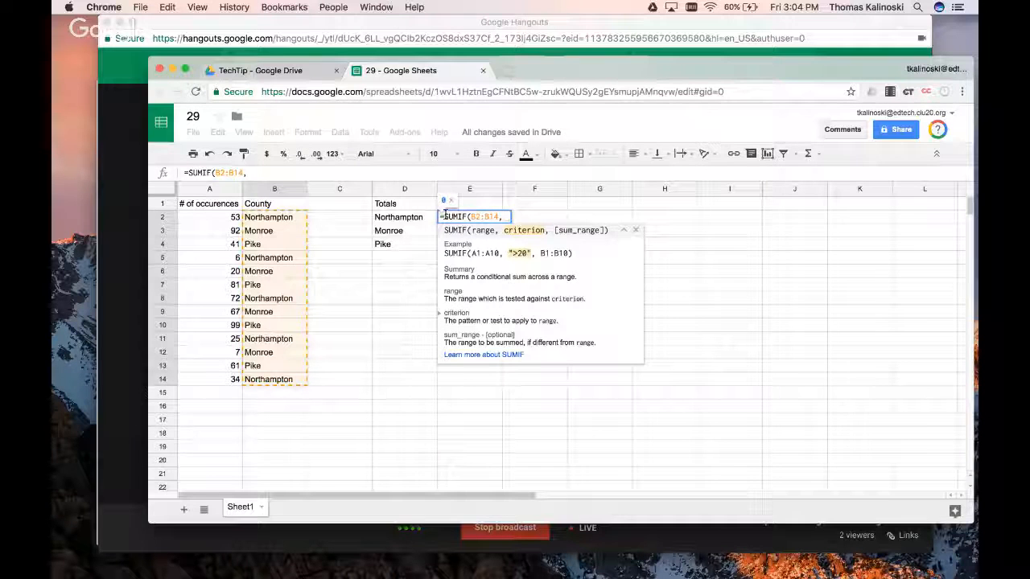
left_click(400, 223)
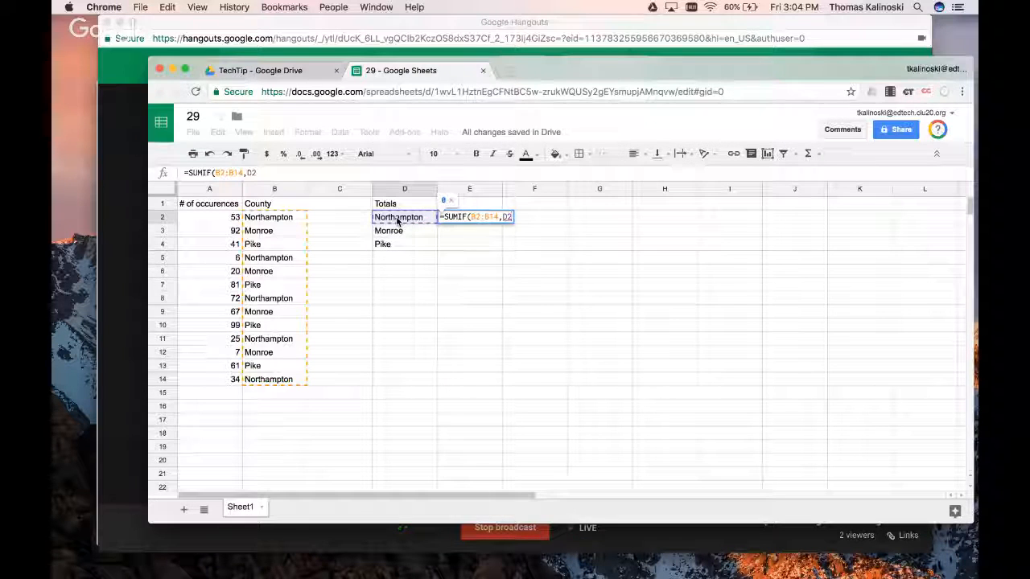
type(",")
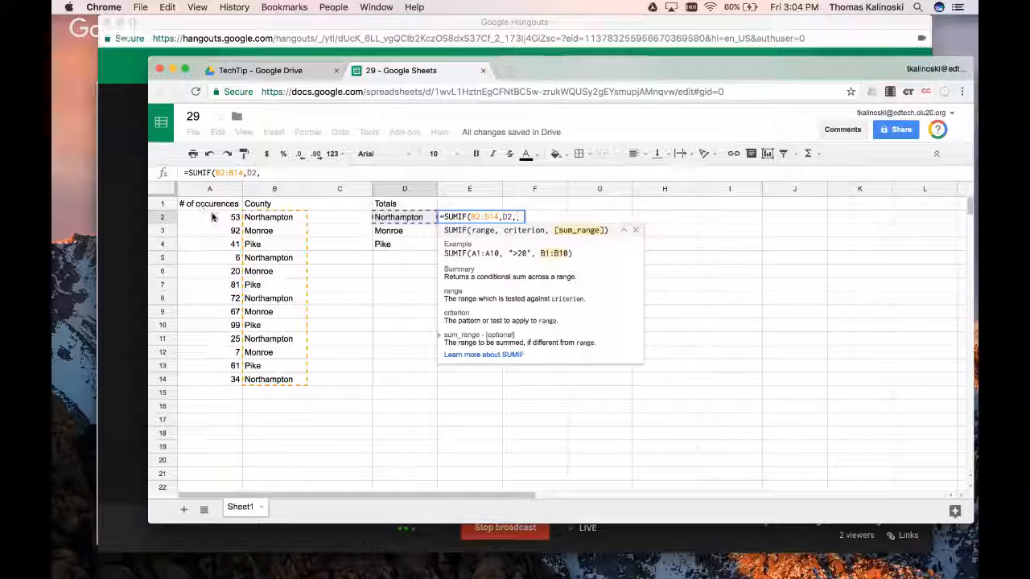
left_click_drag(212, 215, 213, 383)
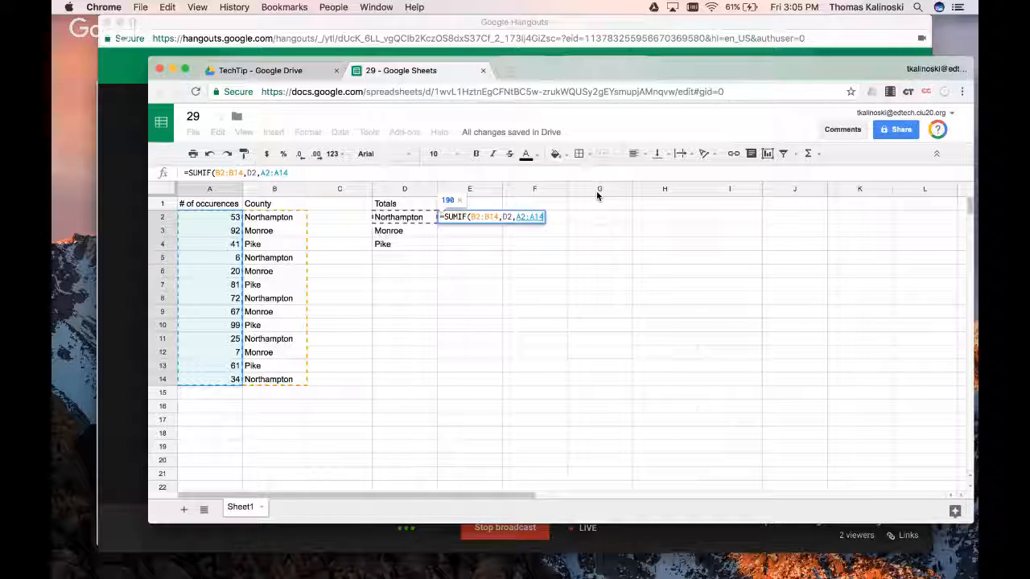
key("Return")
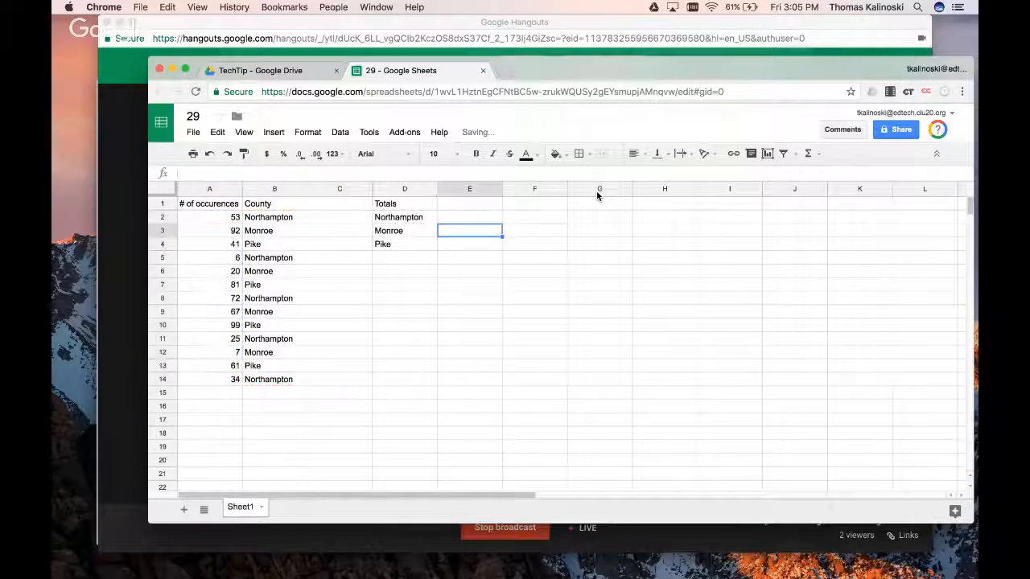
Fill the SUMIF formula from E2 down to E4 and check the cell ranges in the copied formulas
left_click(480, 219)
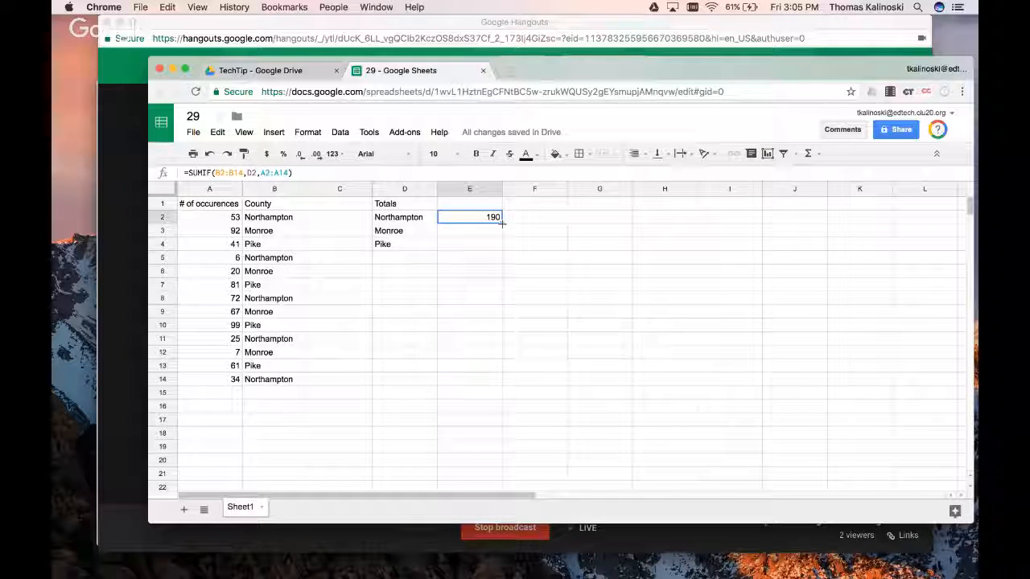
left_click_drag(501, 223, 497, 246)
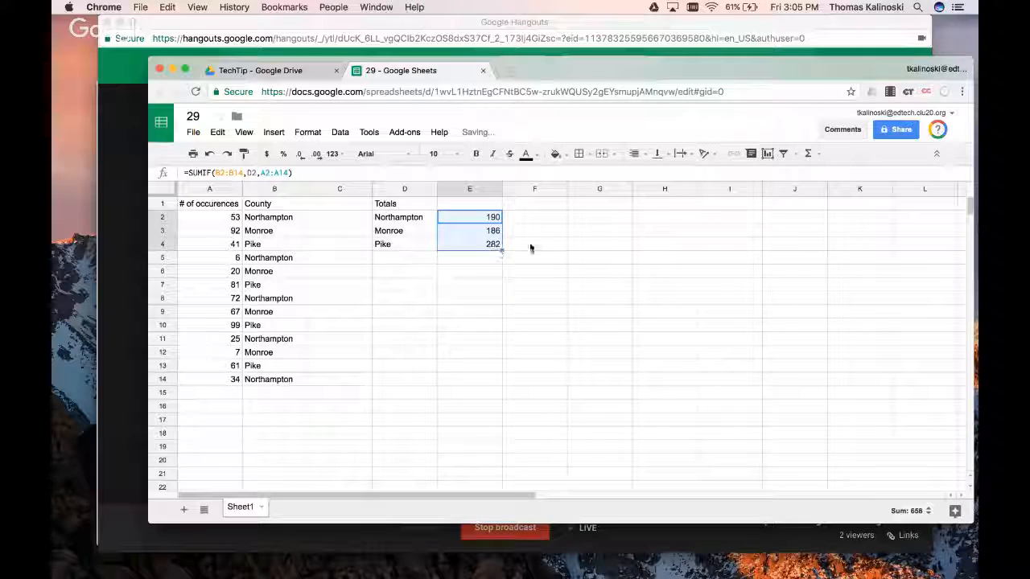
left_click(471, 232)
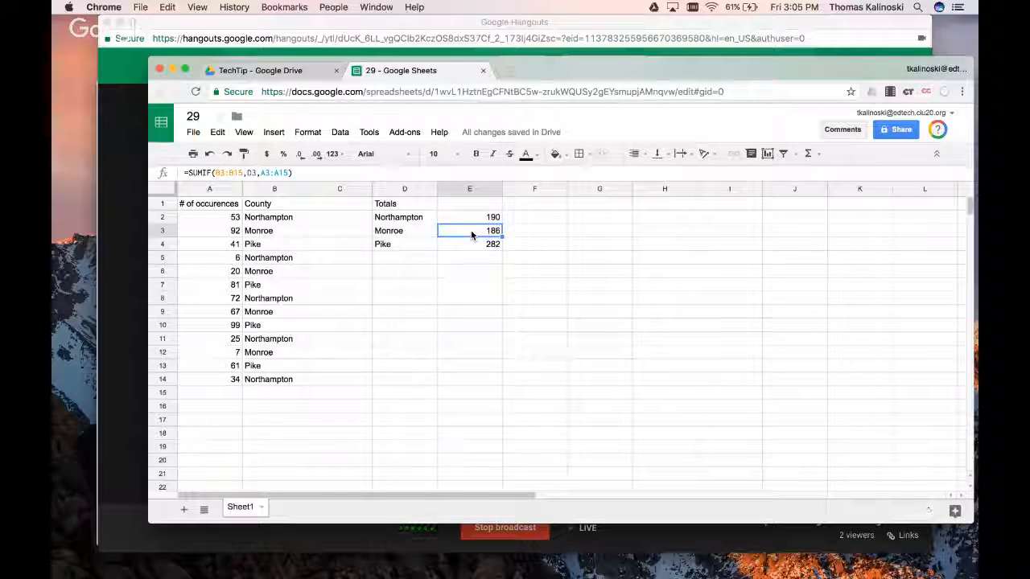
left_click(474, 249)
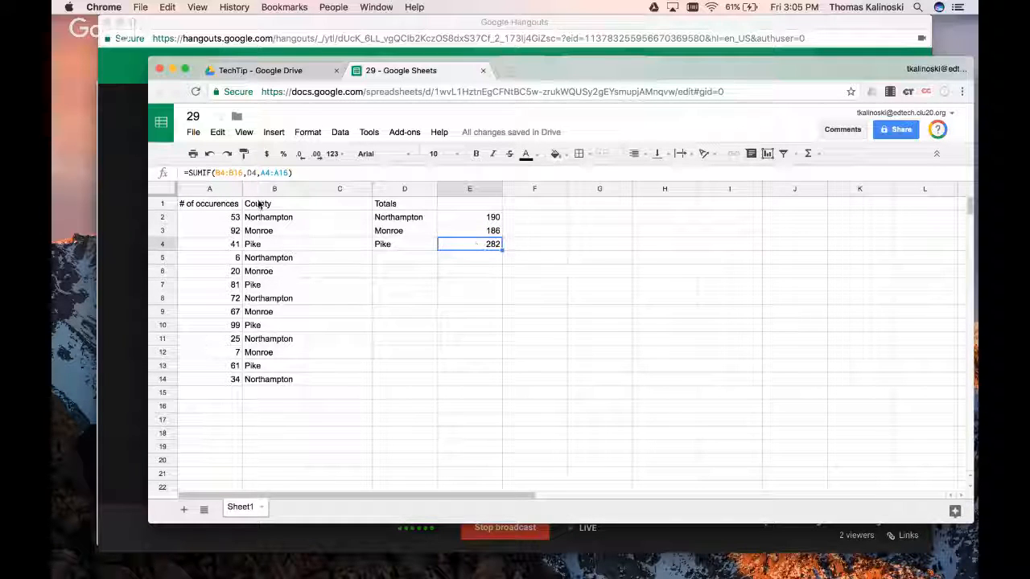
double_click(491, 247)
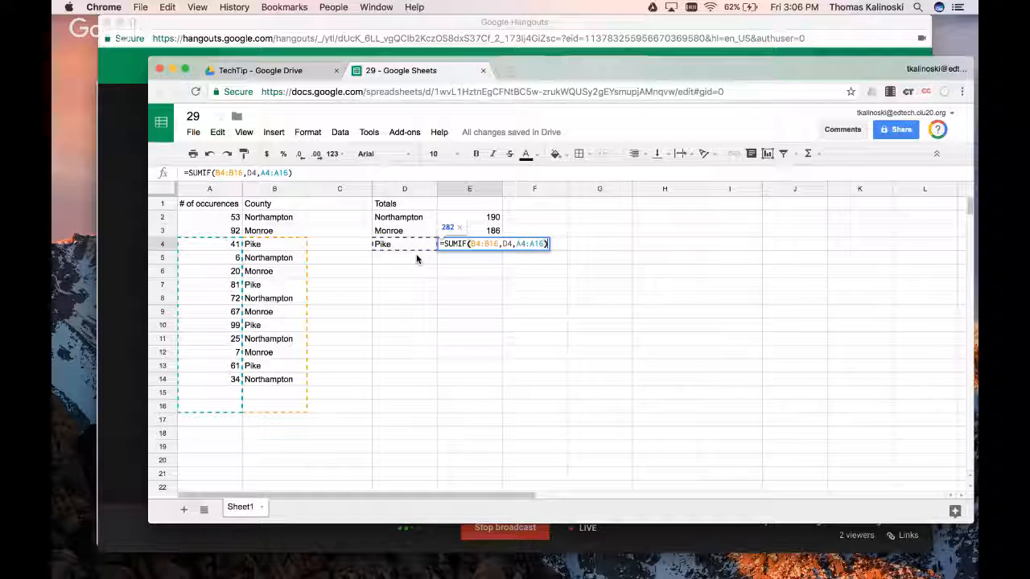
key("Escape")
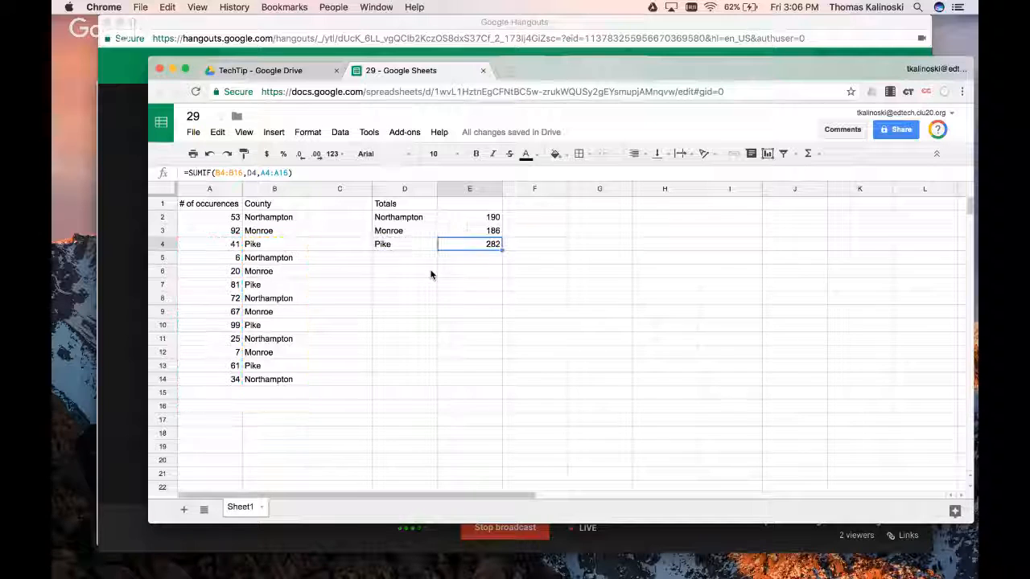
Clear the Pike and Monroe totals in E4 and E3, keeping the formula in E2
key("Delete")
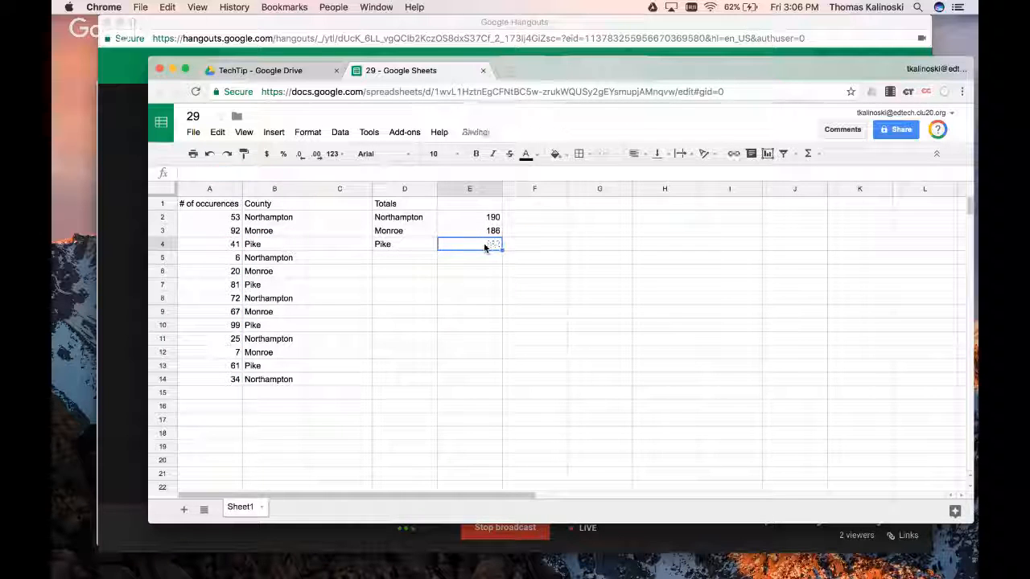
key("Up")
key("Delete")
key("Up")
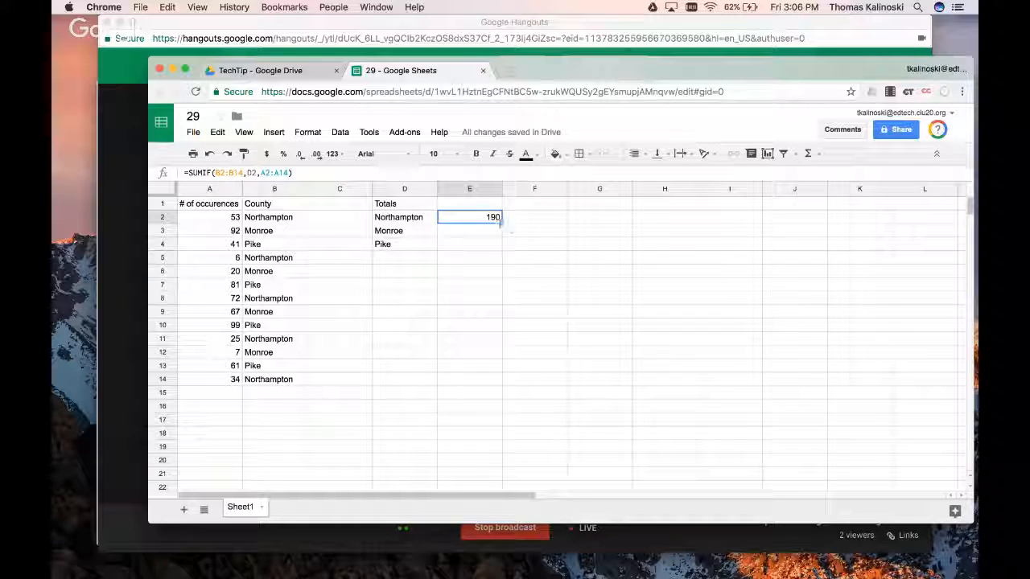
Copy E2's formula down through E4 again and inspect the ranges used in the Pike total
left_click_drag(500, 223, 489, 248)
left_click(489, 247)
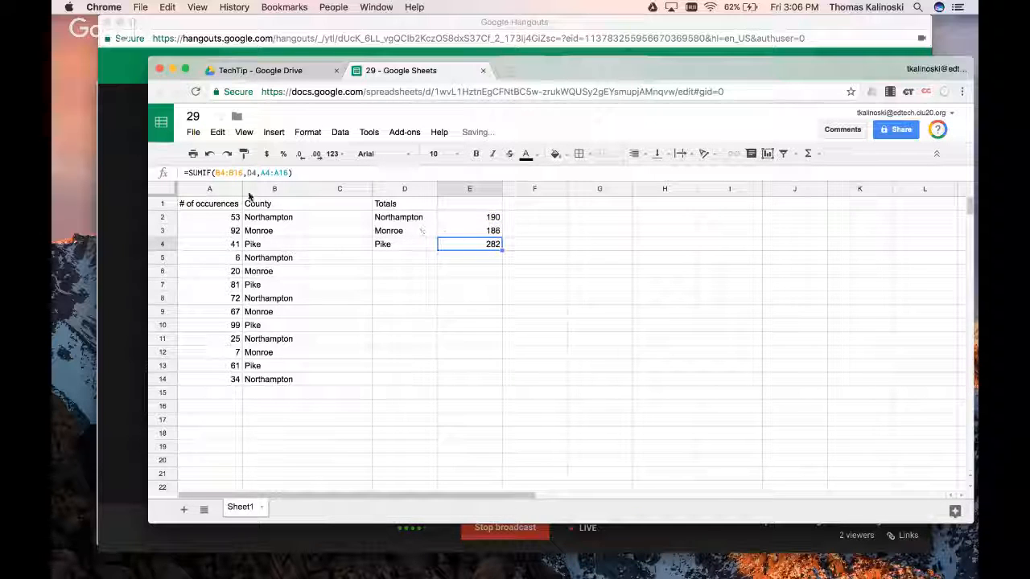
left_click(230, 174)
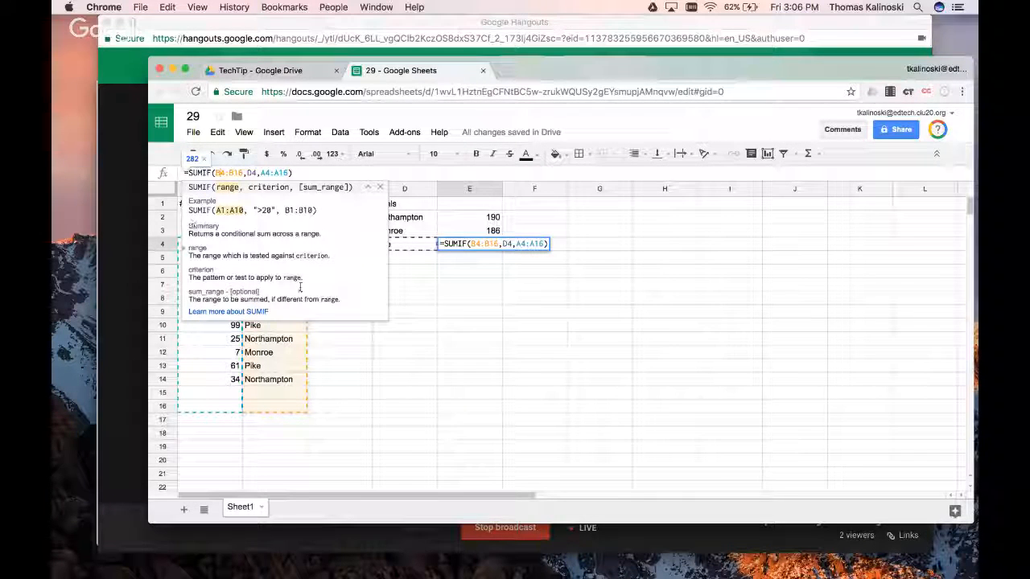
left_click(377, 350)
Compare the first and last rows of the source data with the ranges in the formulas of E2, E3 and E4
left_click(219, 218)
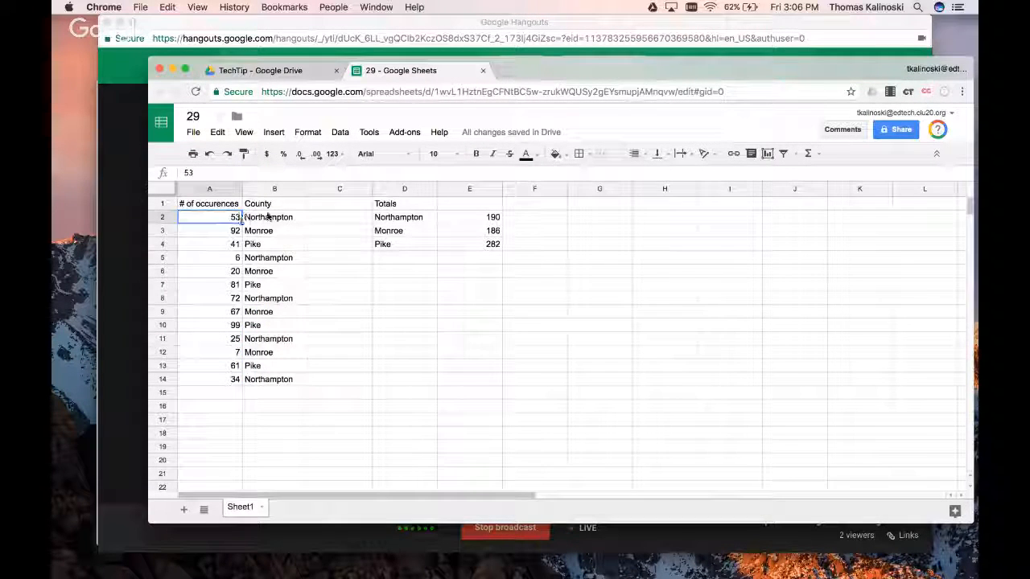
left_click(260, 219)
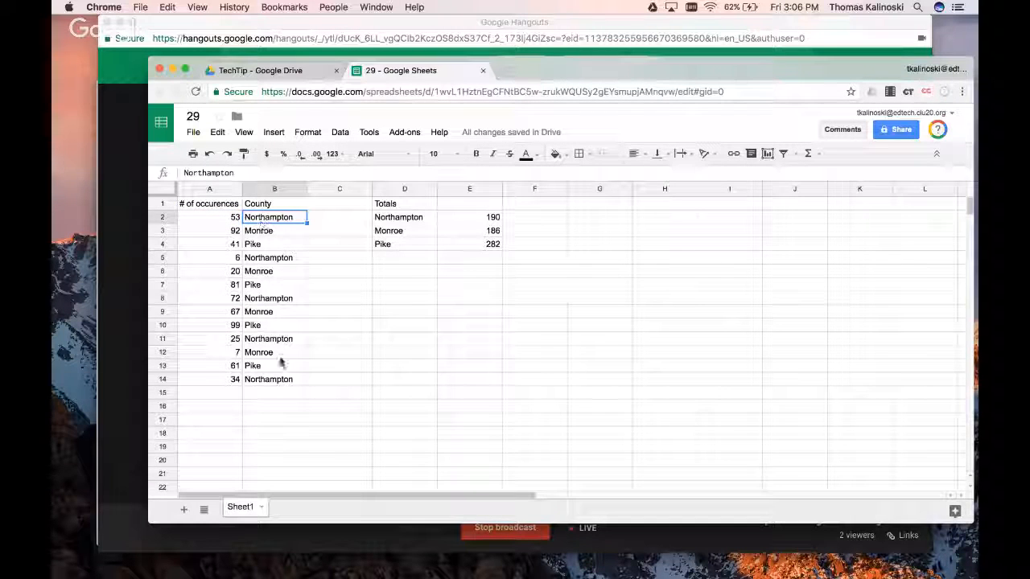
left_click(275, 383)
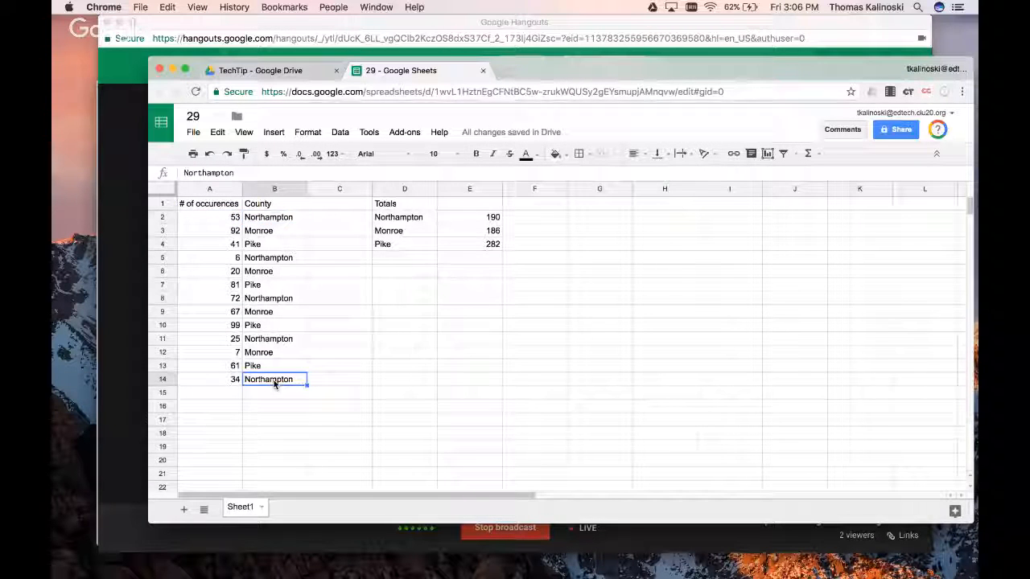
left_click(472, 220)
left_click(468, 235)
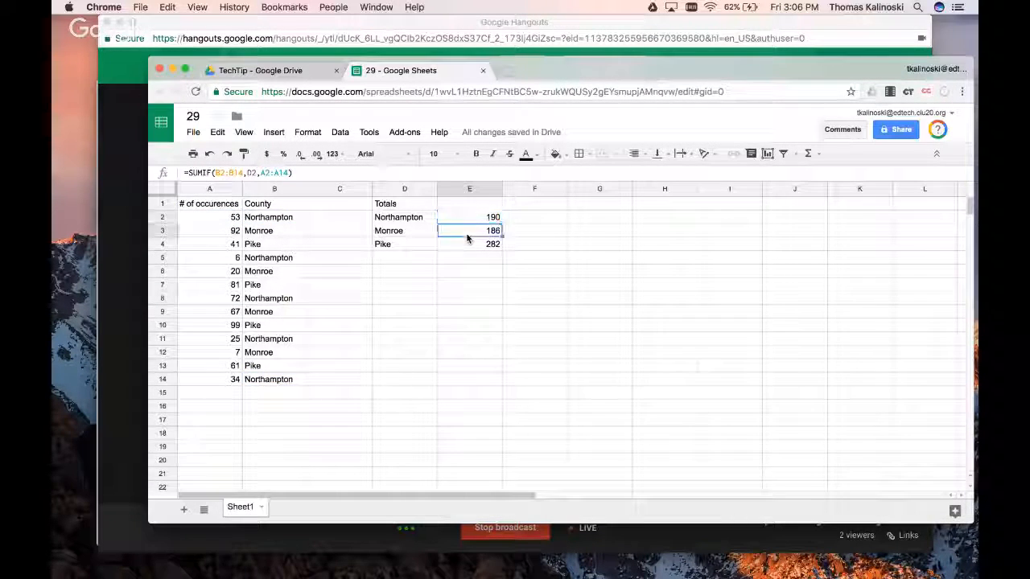
left_click(471, 244)
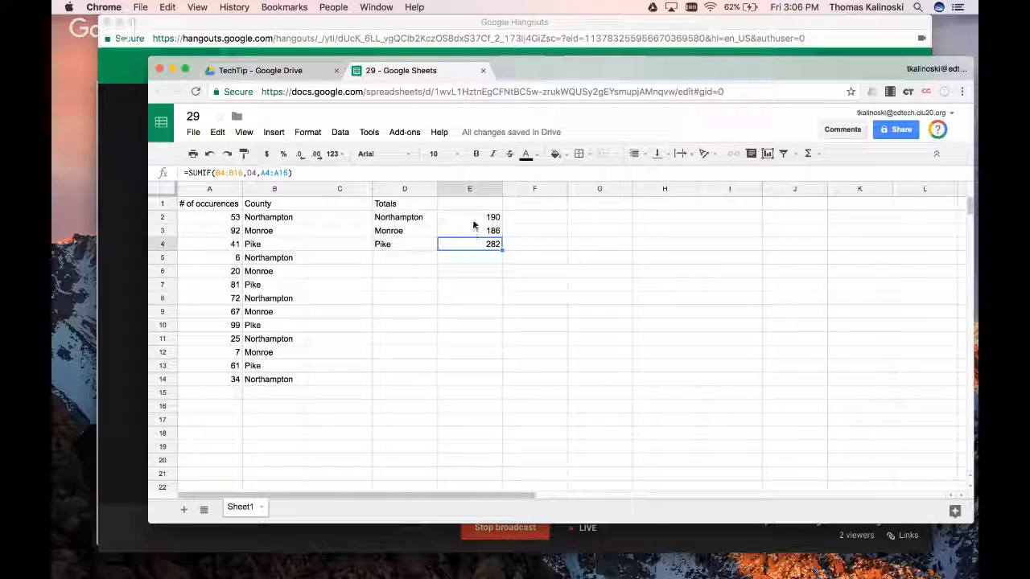
left_click(474, 222)
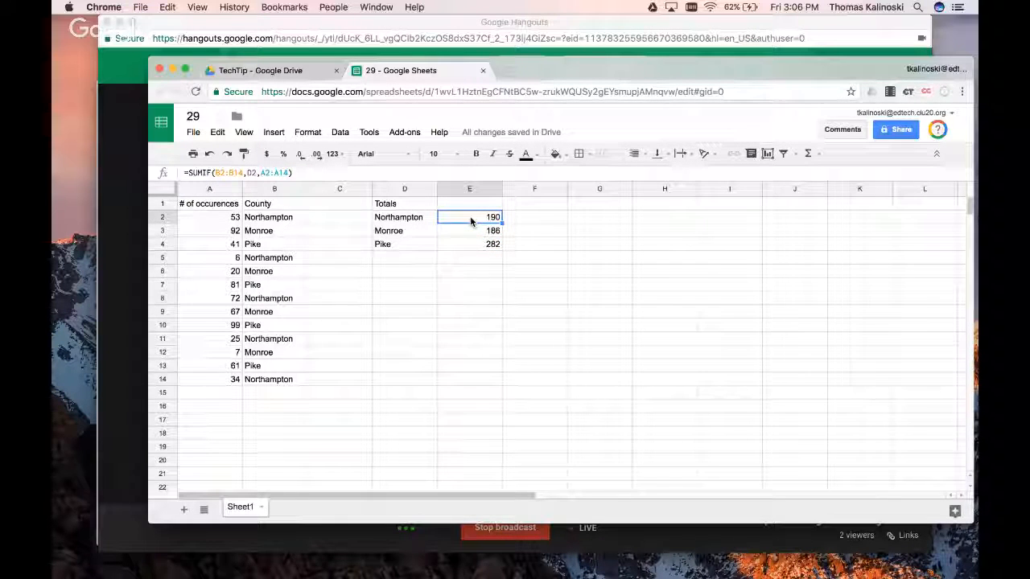
Lock the rows of the county range in E2's SUMIF formula by changing it to B$2:B$14
left_click(221, 173)
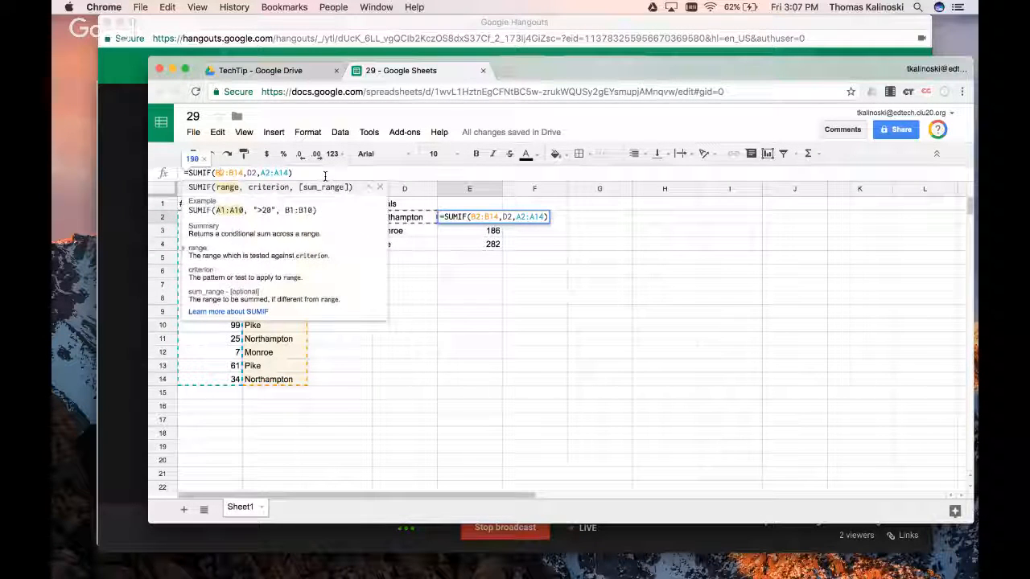
type("$")
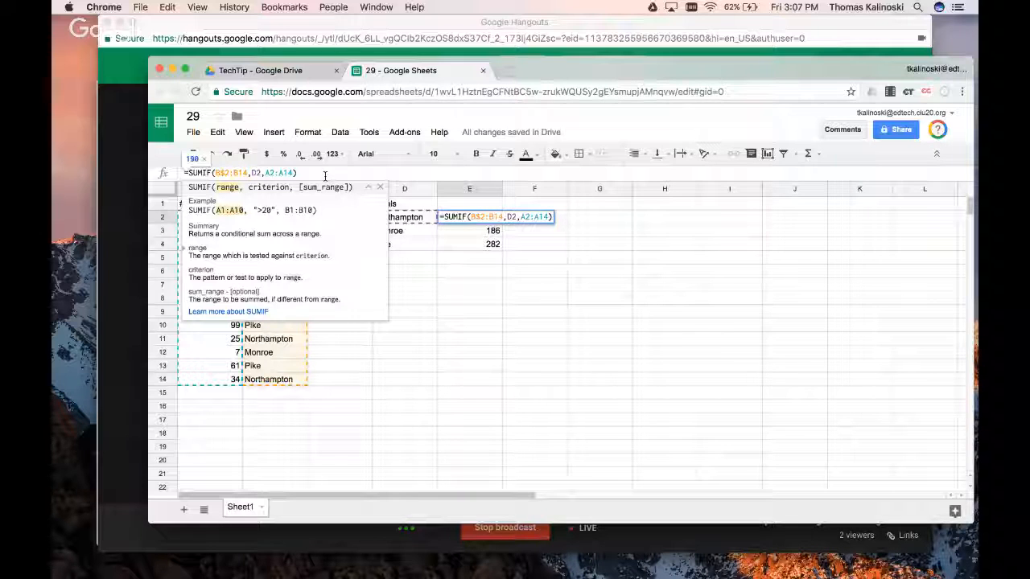
type("$")
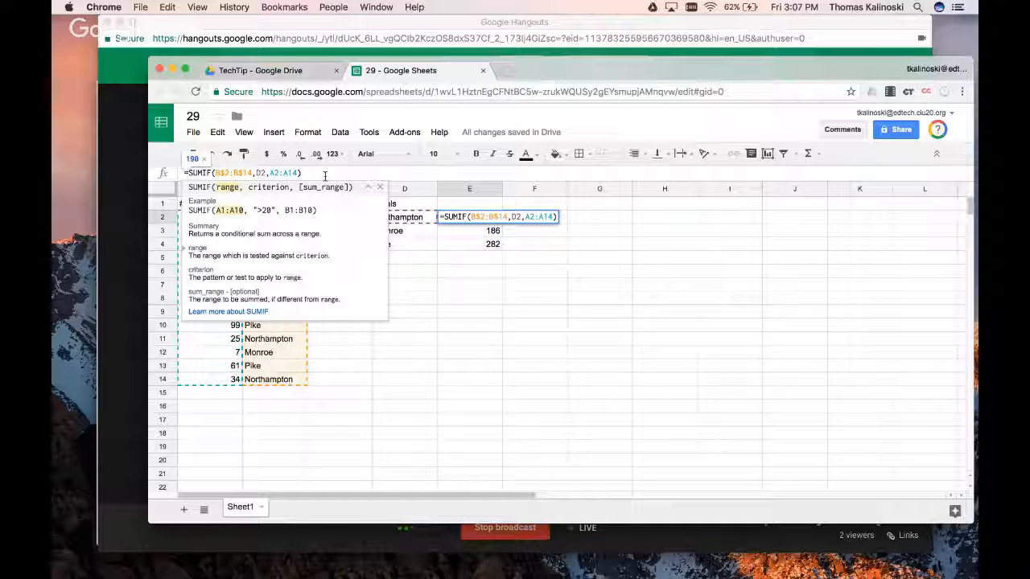
key("Return")
Clear the Monroe and Pike totals in E3 and E4, and refill them by copying E2's formula down through E4
left_click_drag(496, 238, 490, 255)
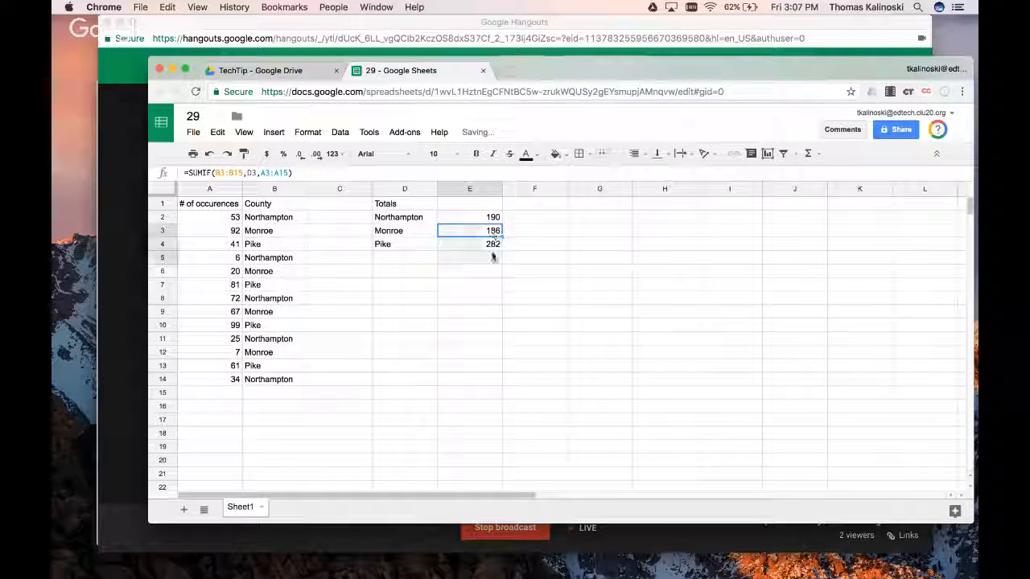
key("Delete")
left_click(481, 219)
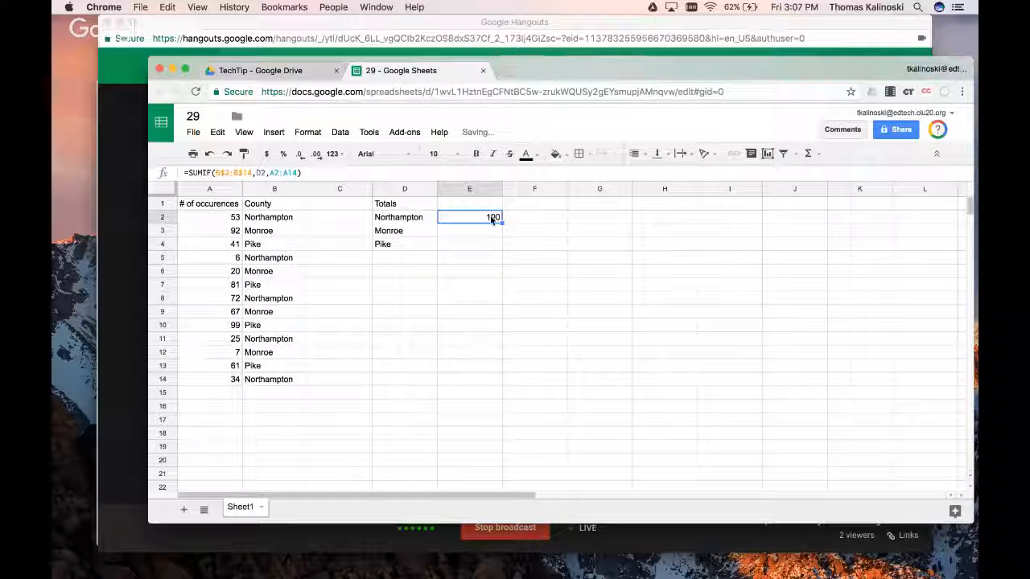
left_click_drag(501, 240, 494, 243)
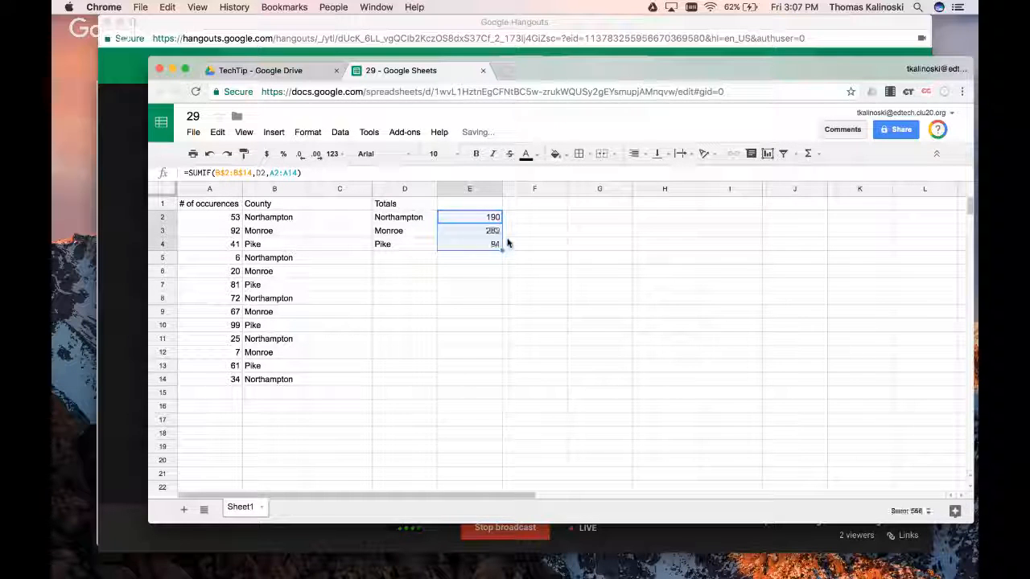
Check the ranges in the Monroe formula in E3, and clear the totals in E3 and E4
left_click(489, 233)
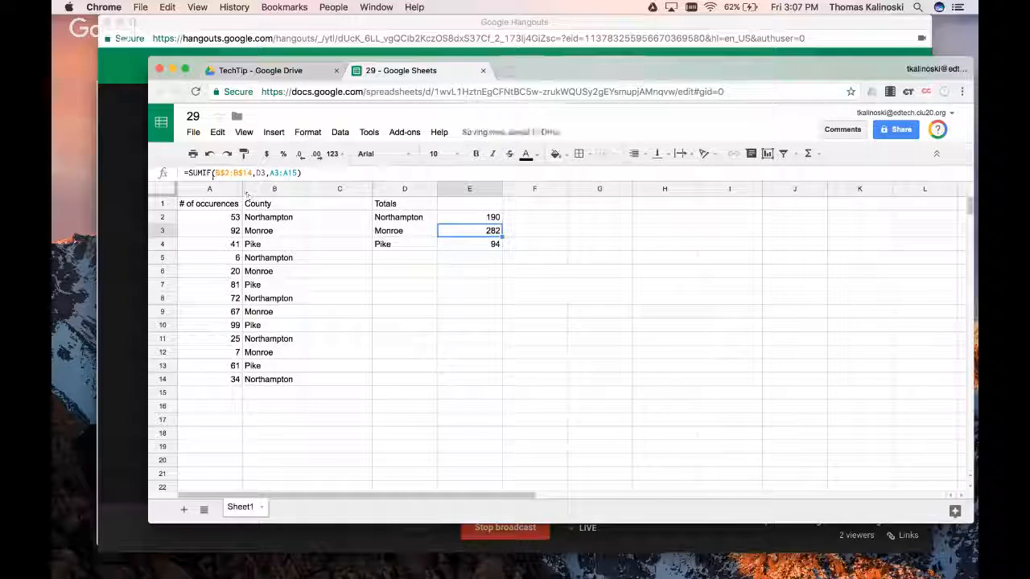
double_click(496, 231)
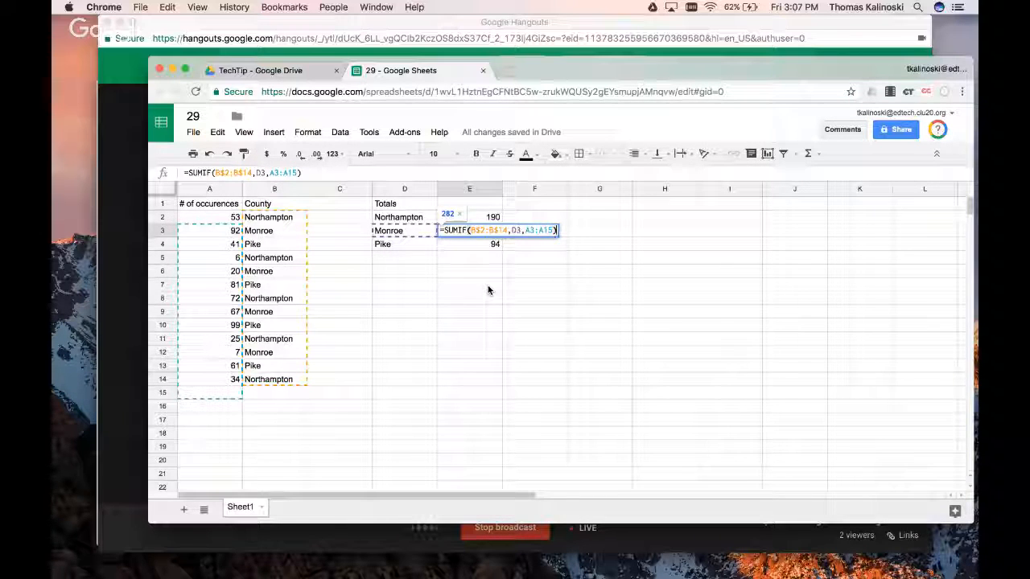
key("Escape")
left_click_drag(489, 239, 488, 256)
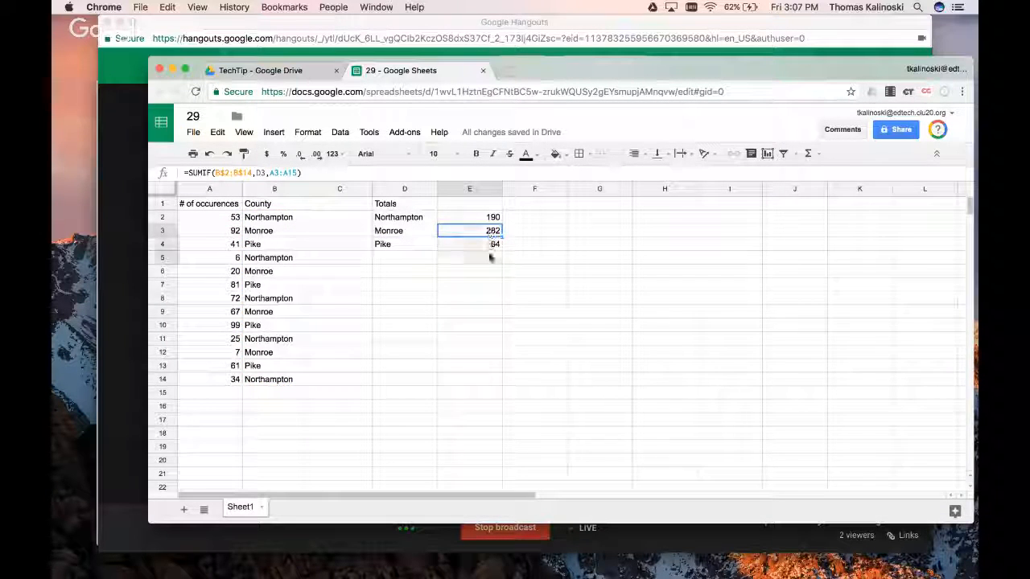
key("Delete")
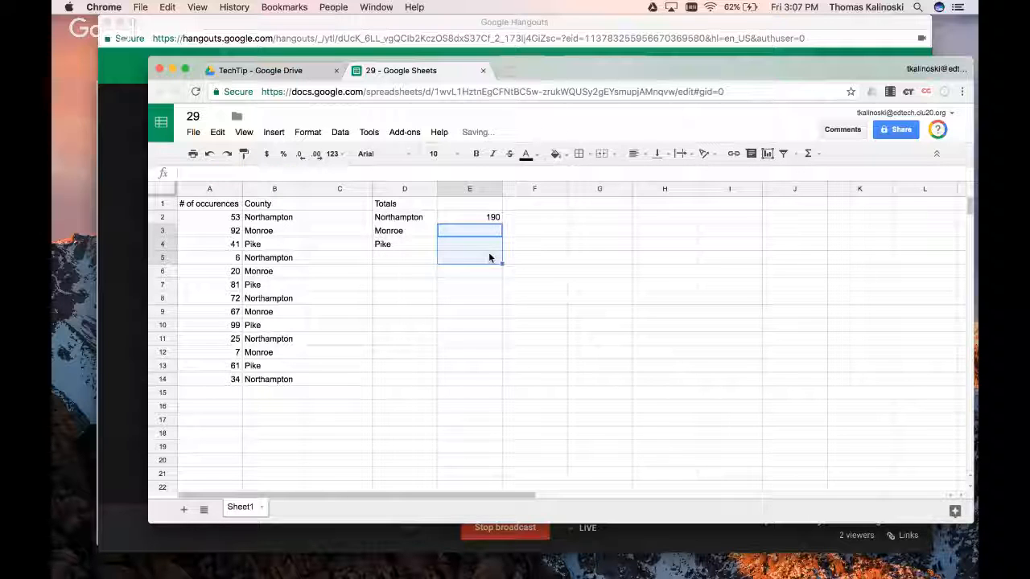
Lock the rows of the sum range in E2's SUMIF formula by changing it to A$2:A$14
left_click(483, 219)
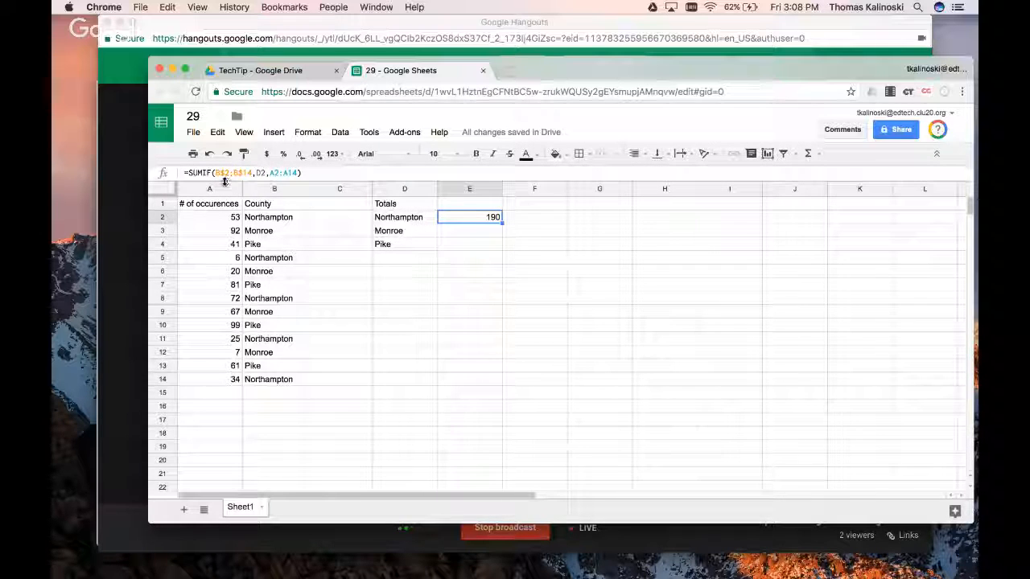
left_click_drag(270, 219, 283, 384)
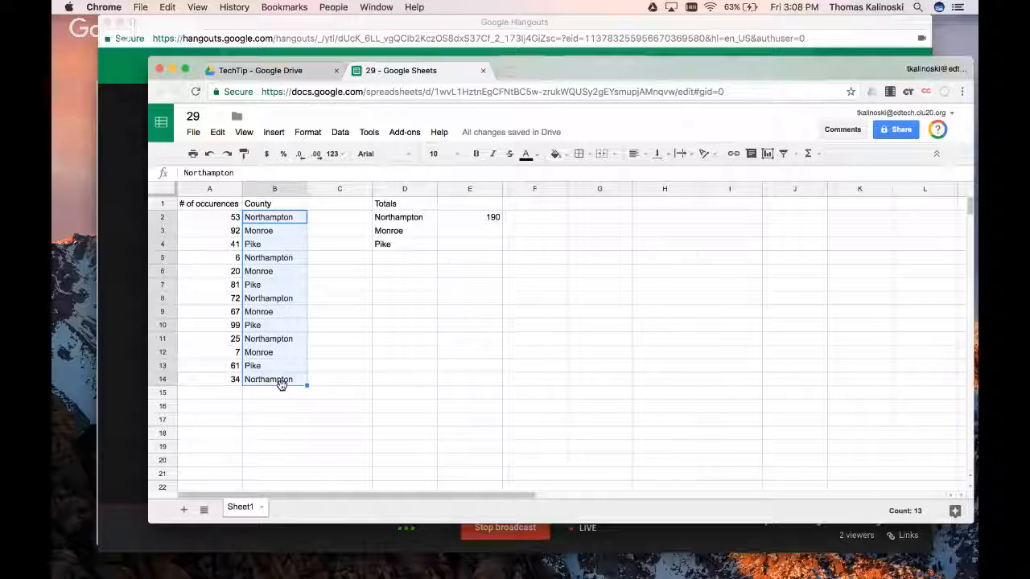
left_click(458, 220)
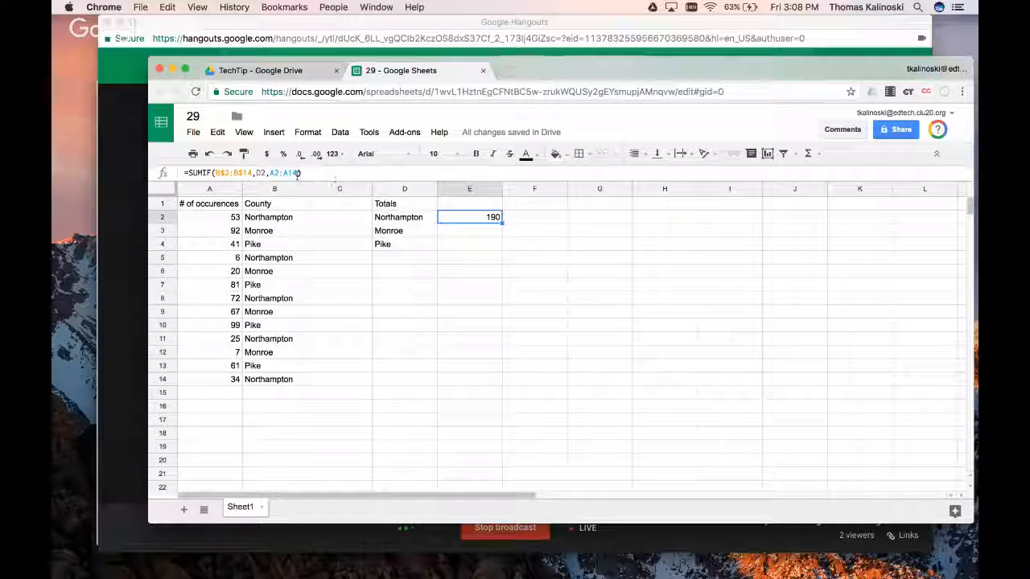
left_click(278, 172)
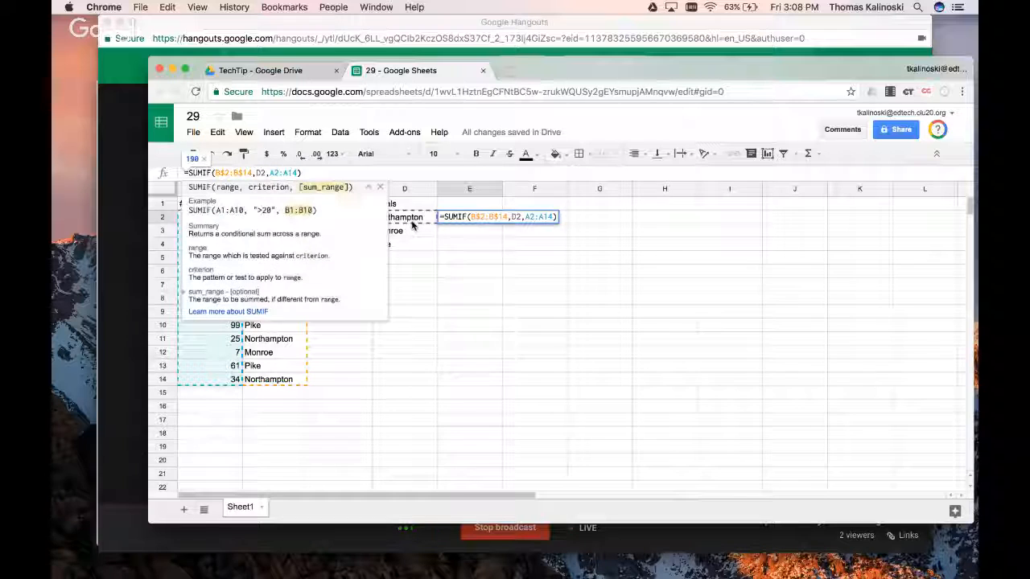
type("$")
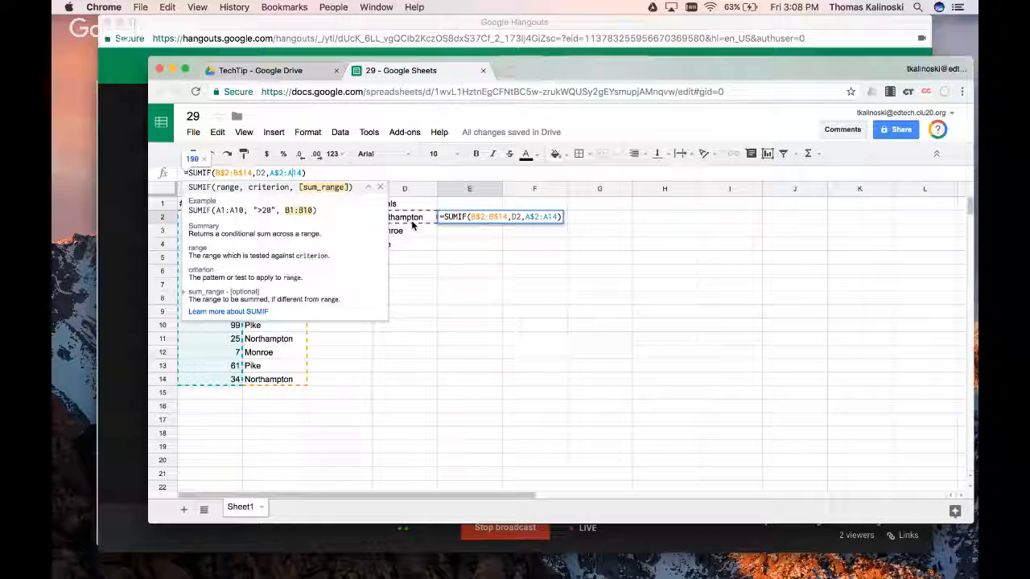
type("$")
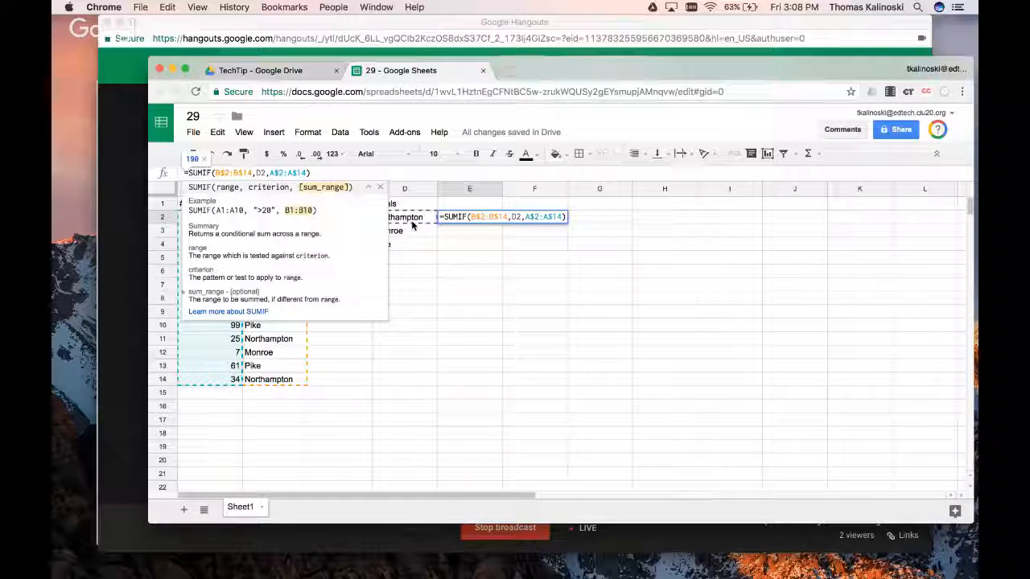
key("Return")
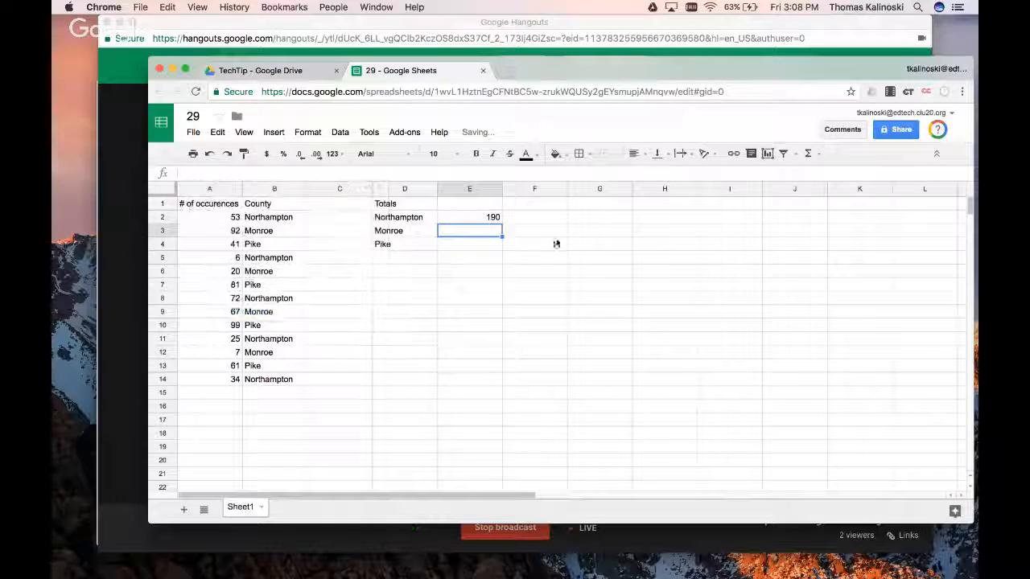
Copy E2's fully locked SUMIF formula down to the Monroe and Pike rows, E3 and E4
left_click(491, 220)
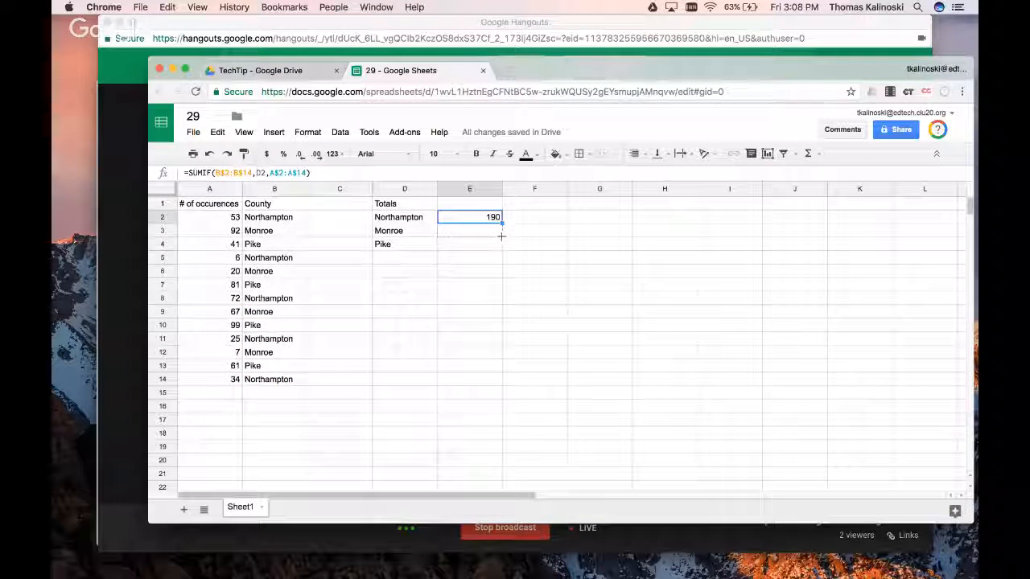
left_click_drag(500, 225, 502, 246)
key("super+d")
left_click(534, 247)
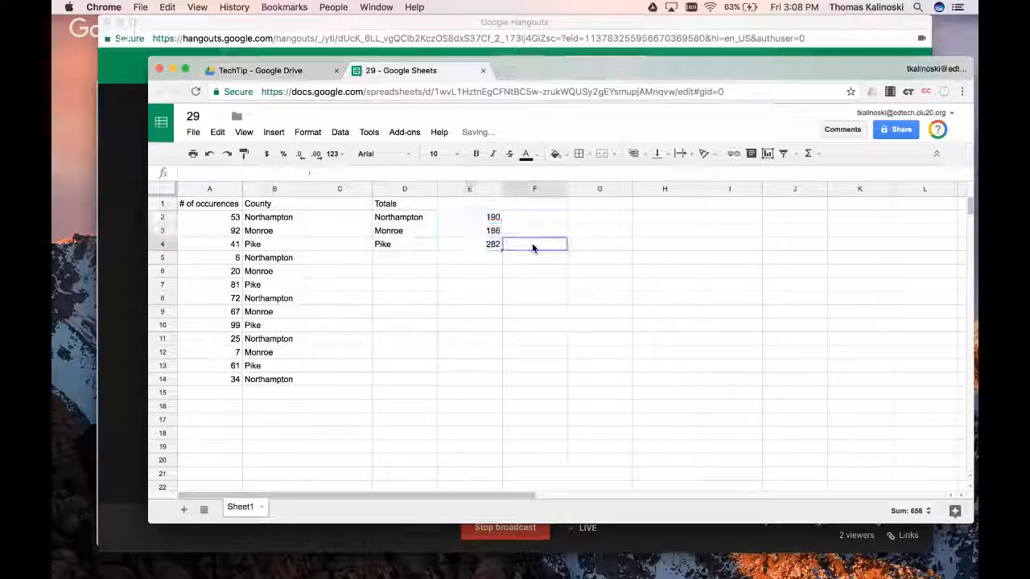
Inspect the ranges and criteria in the formulas of E4, E2 and E3 against the source data
left_click(487, 247)
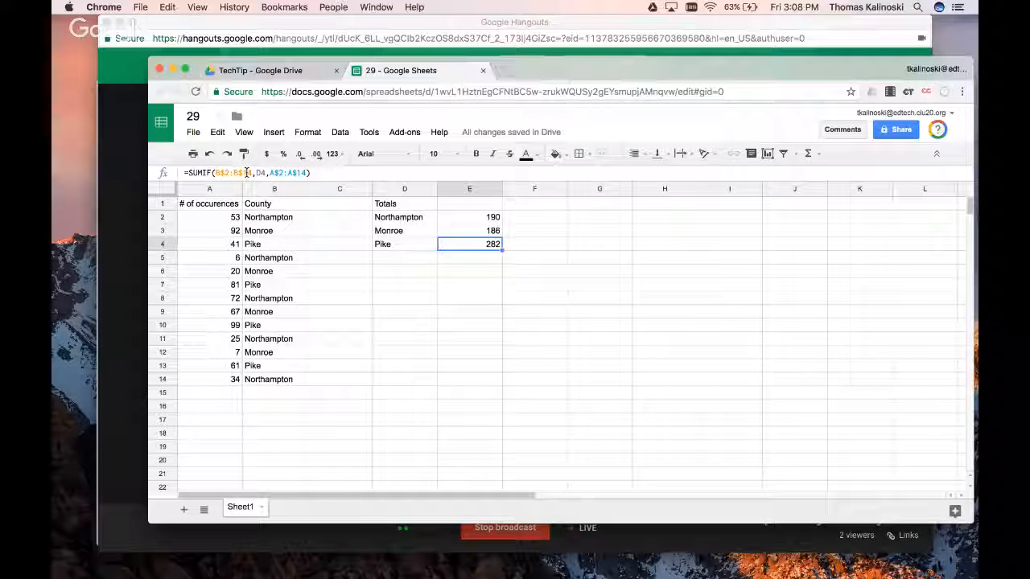
double_click(491, 244)
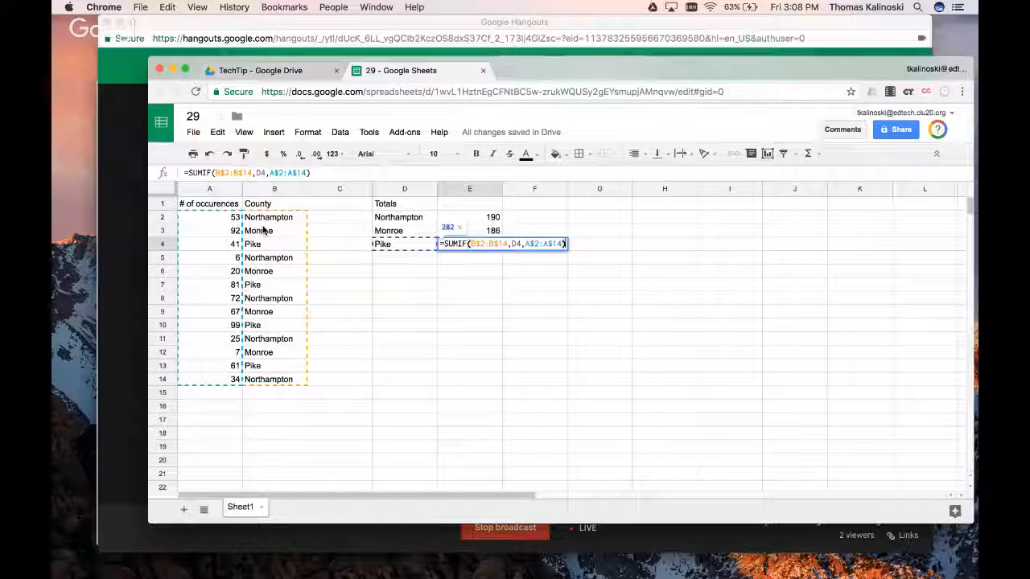
left_click(452, 318)
left_click(490, 217)
left_click(492, 231)
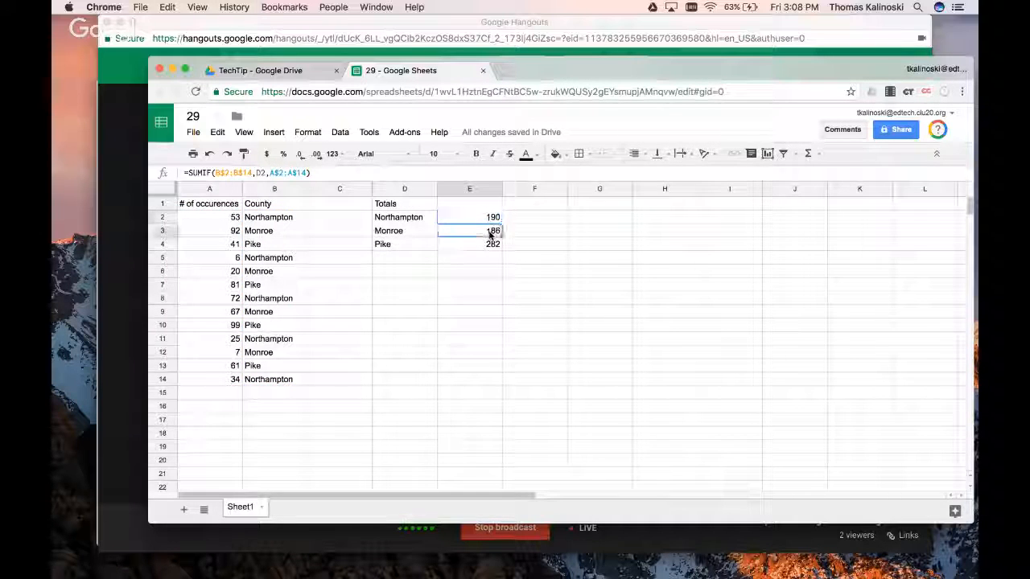
left_click(493, 217)
left_click(493, 231)
left_click(493, 245)
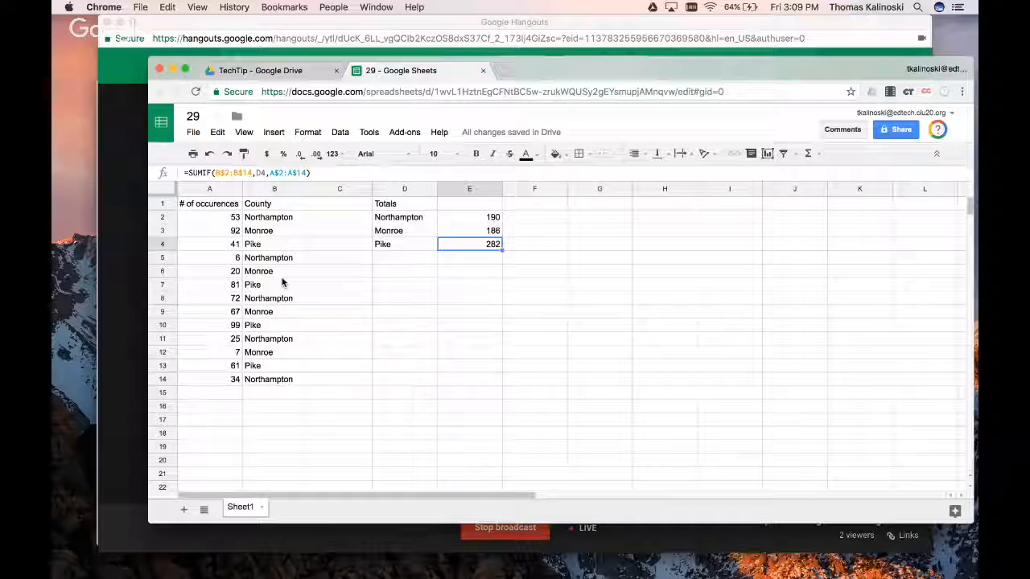
left_click(265, 203)
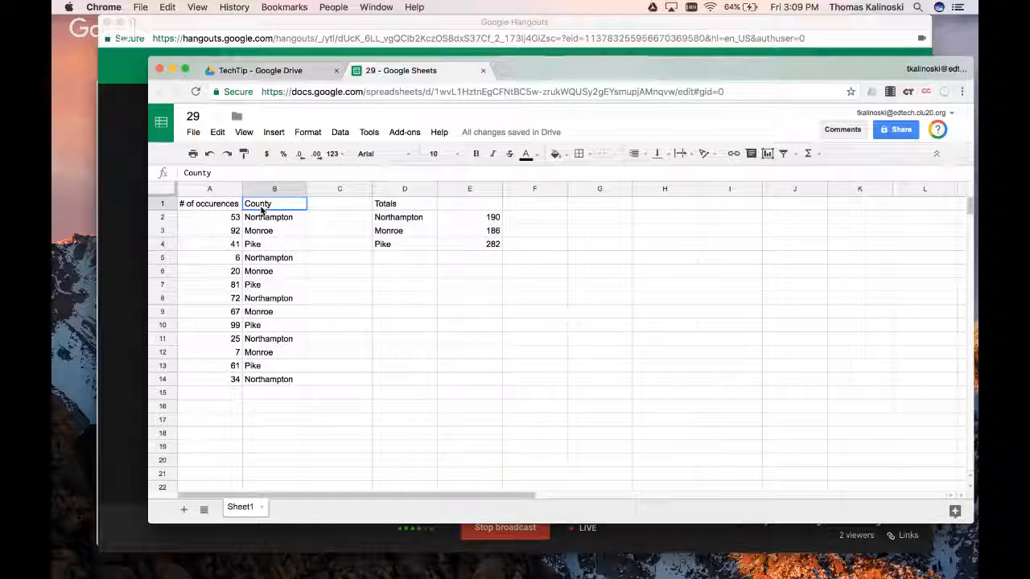
left_click(269, 231)
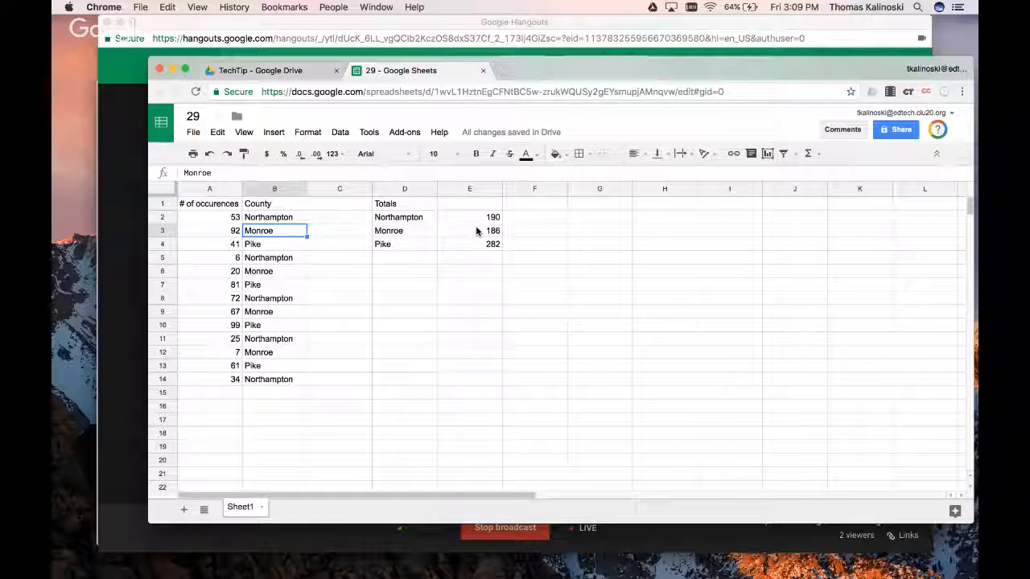
left_click_drag(585, 63, 561, 50)
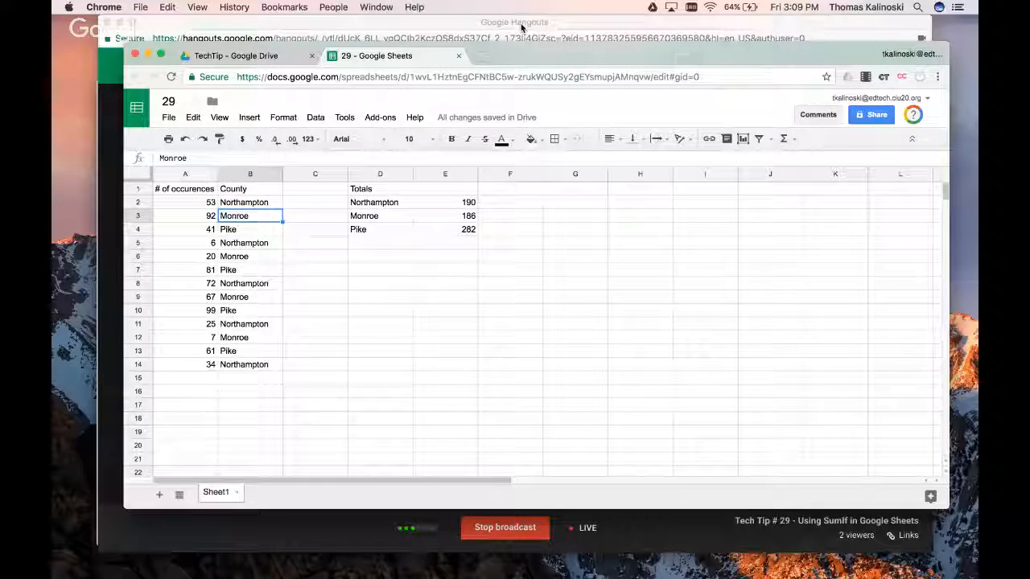
left_click_drag(523, 52, 522, 105)
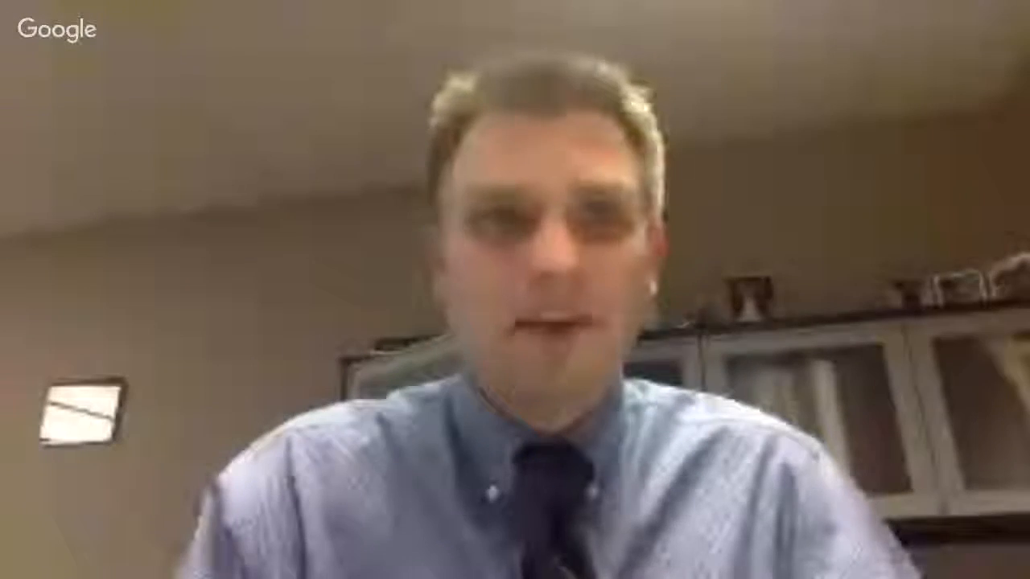